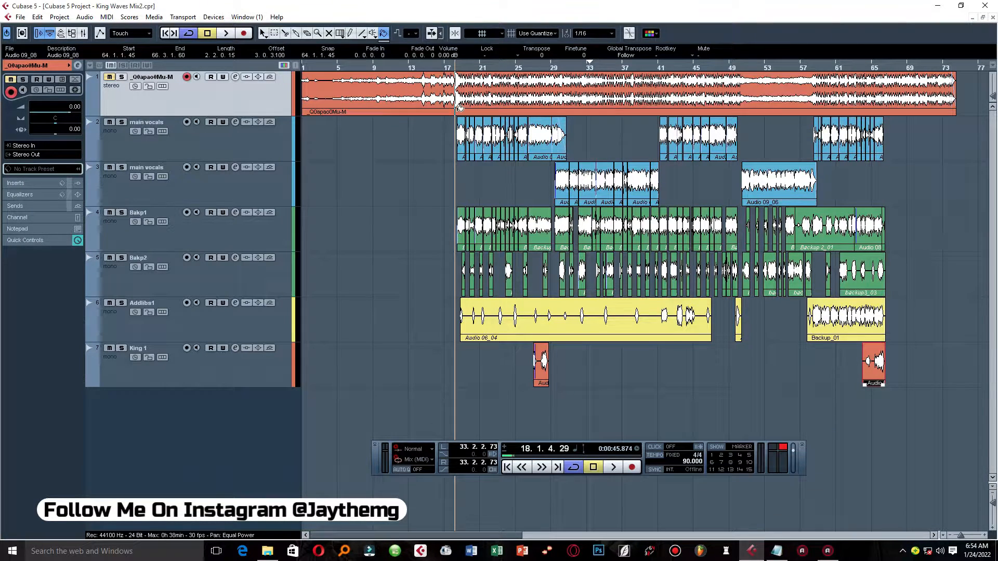
Examine the trimmed clips on the first main vocals track between about bars 20 and 22
key(1)
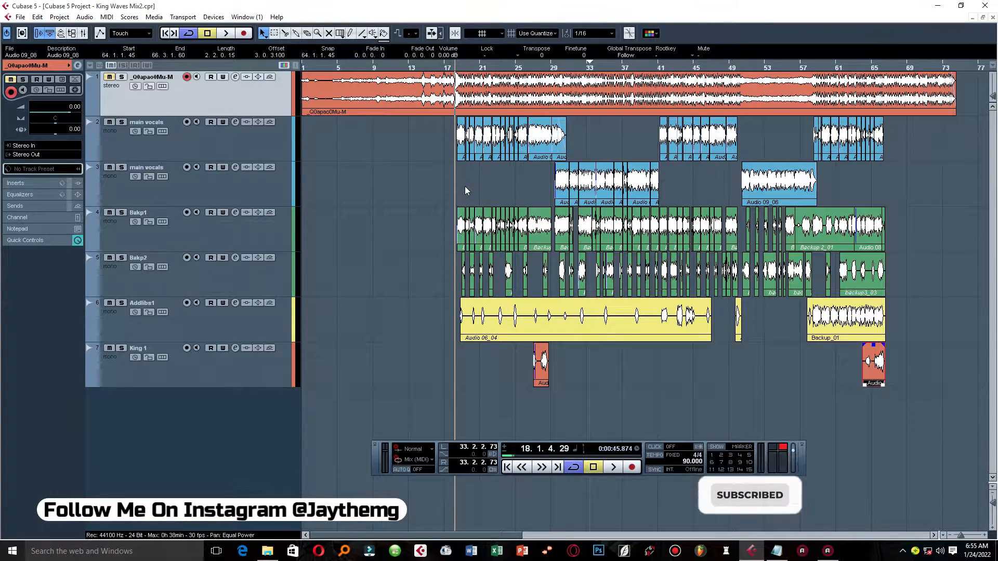
drag(475, 67, 480, 136)
click(489, 137)
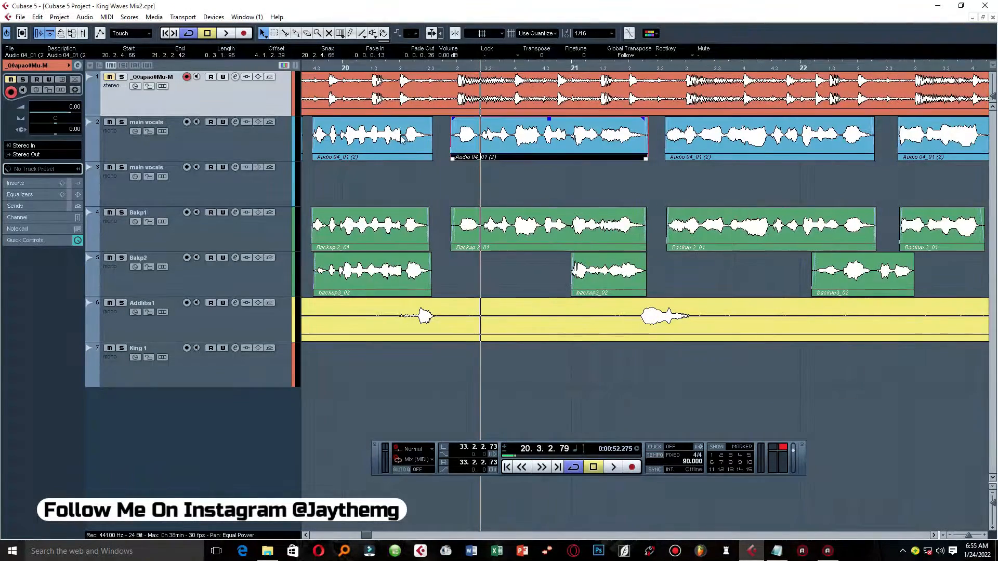
click(403, 137)
click(698, 136)
click(525, 136)
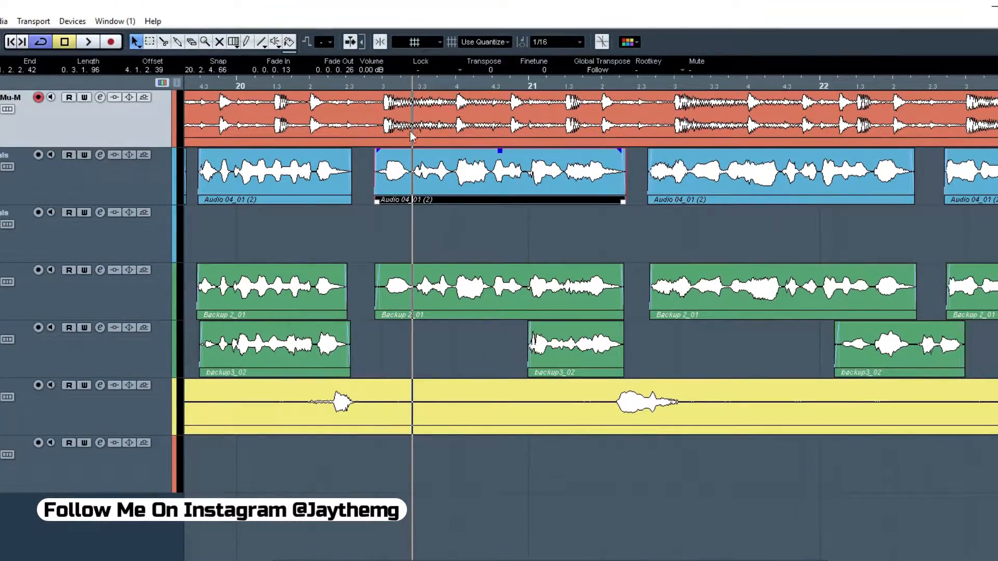
drag(383, 83, 388, 114)
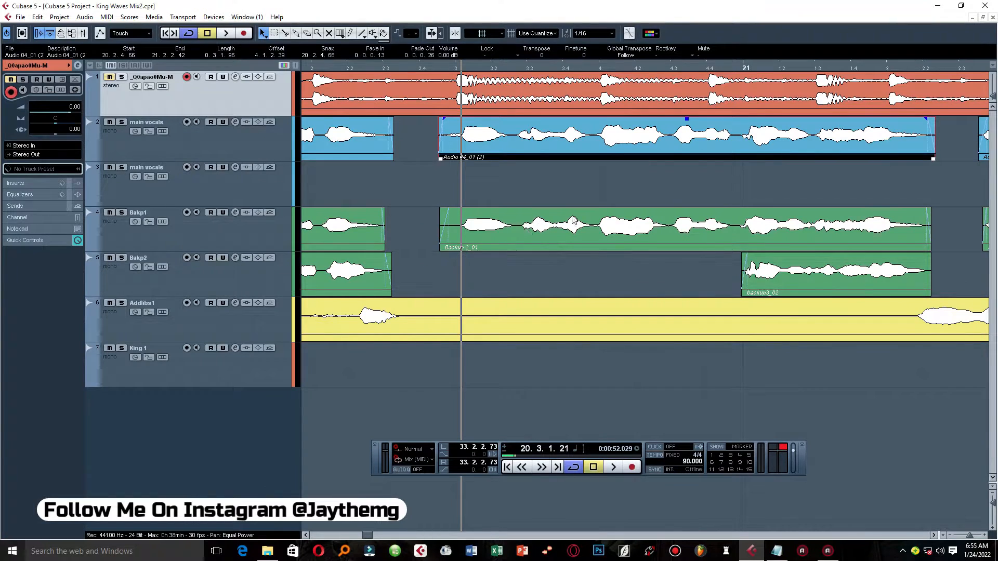
Try to shift the Backup 2_01 clip near bar 20 on the Bakp1 track slightly earlier, and undo the move
click(513, 289)
drag(558, 226, 555, 224)
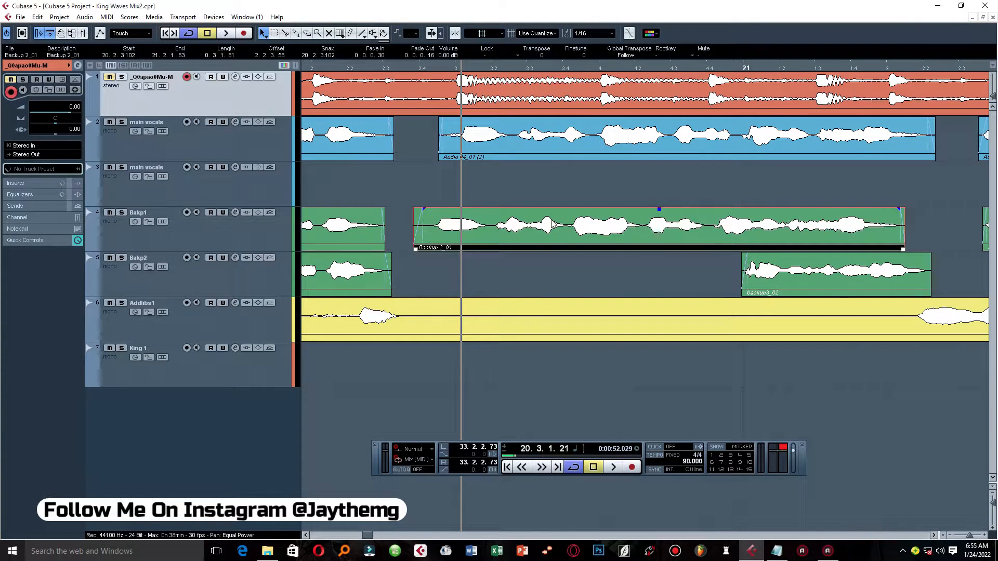
key(ctrl+z)
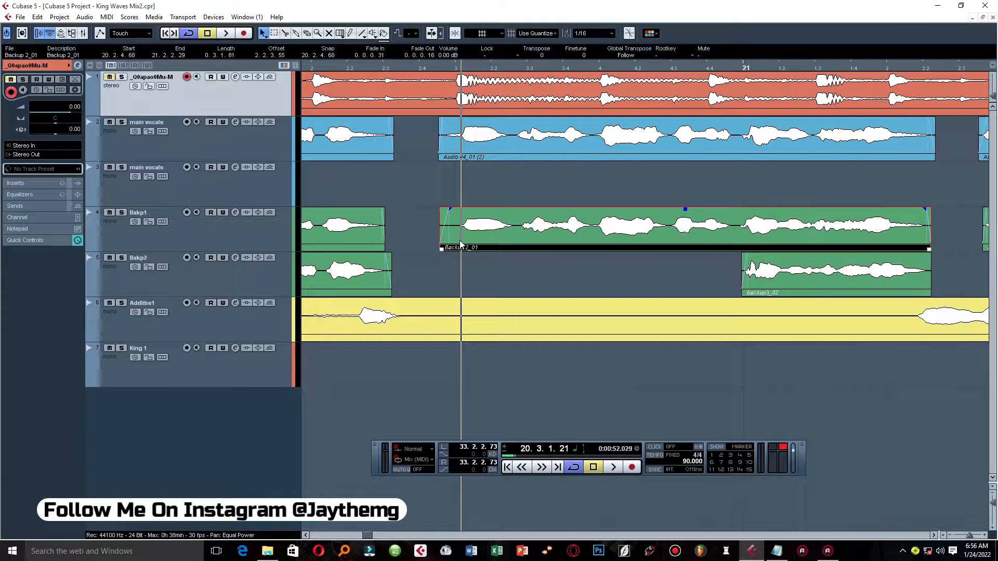
Add two stereo group channel tracks to the project
key(shift+f)
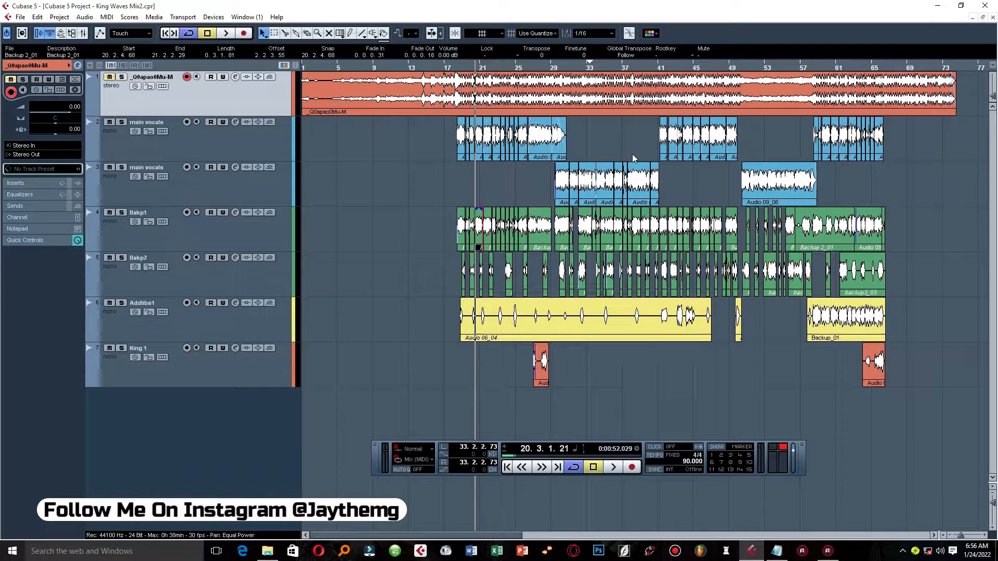
click(257, 146)
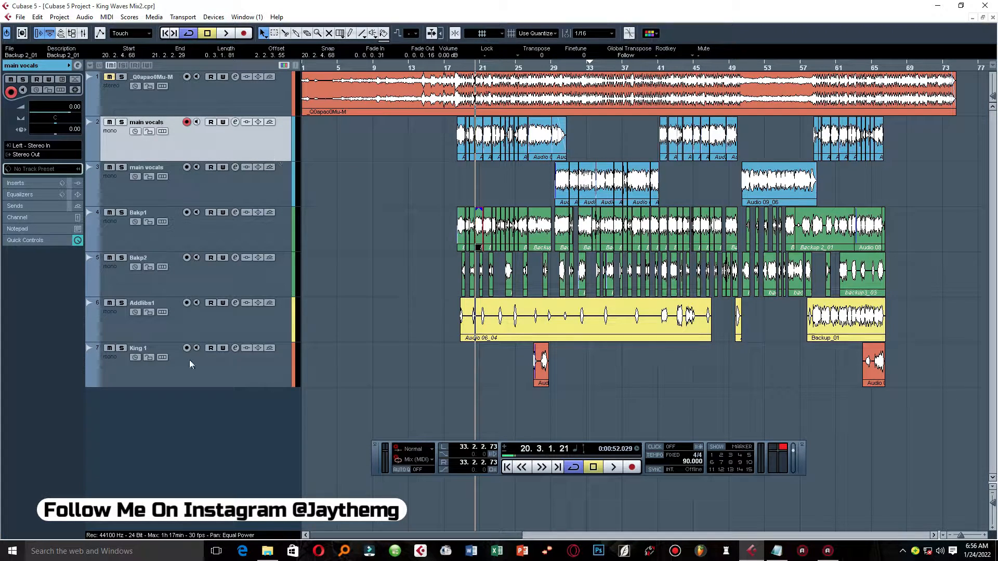
right_click(179, 402)
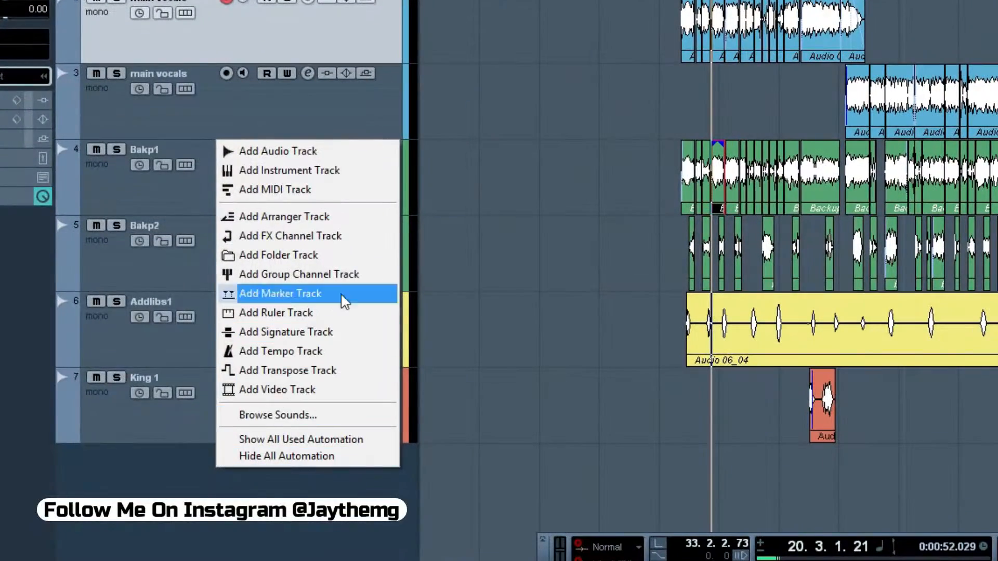
click(328, 278)
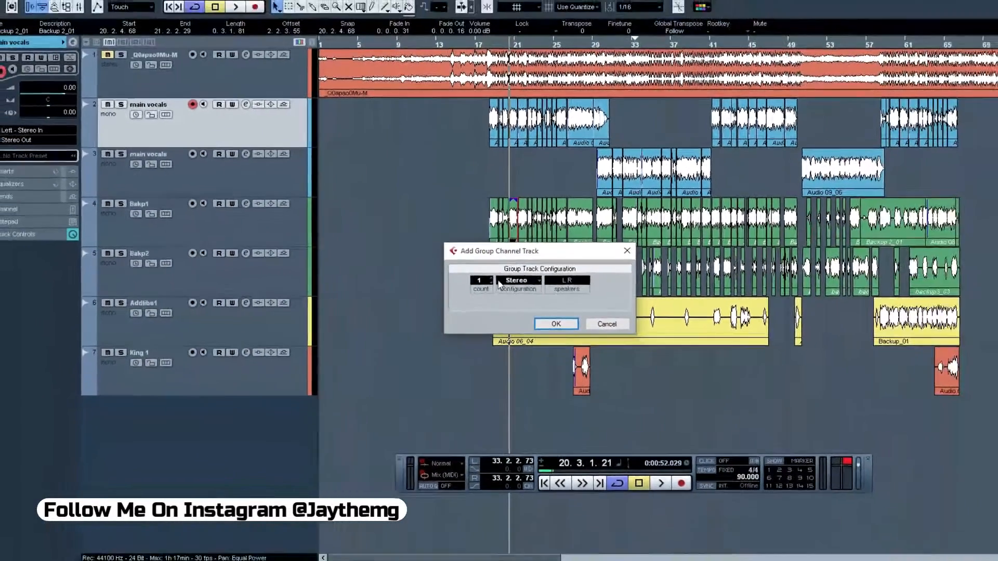
click(684, 264)
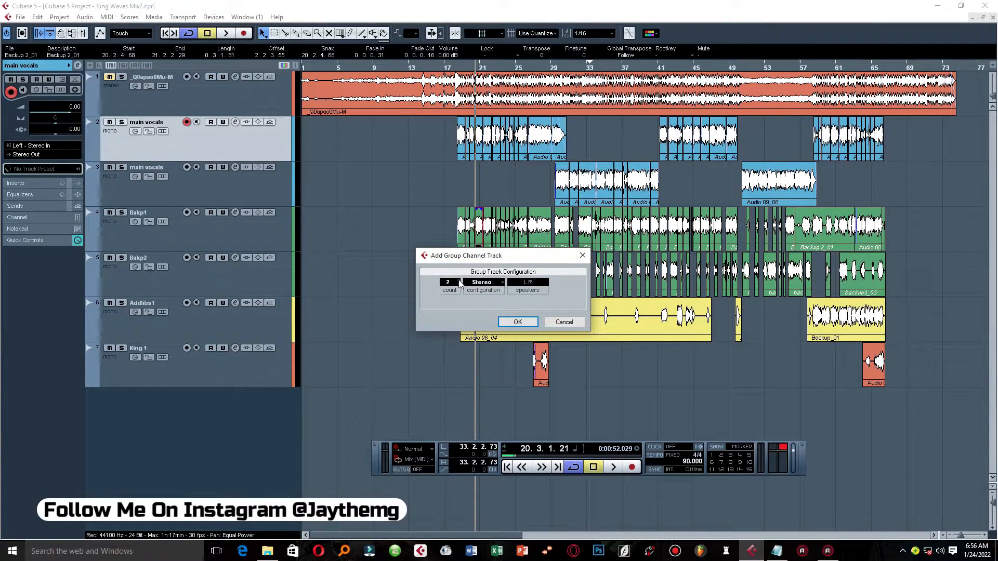
click(518, 322)
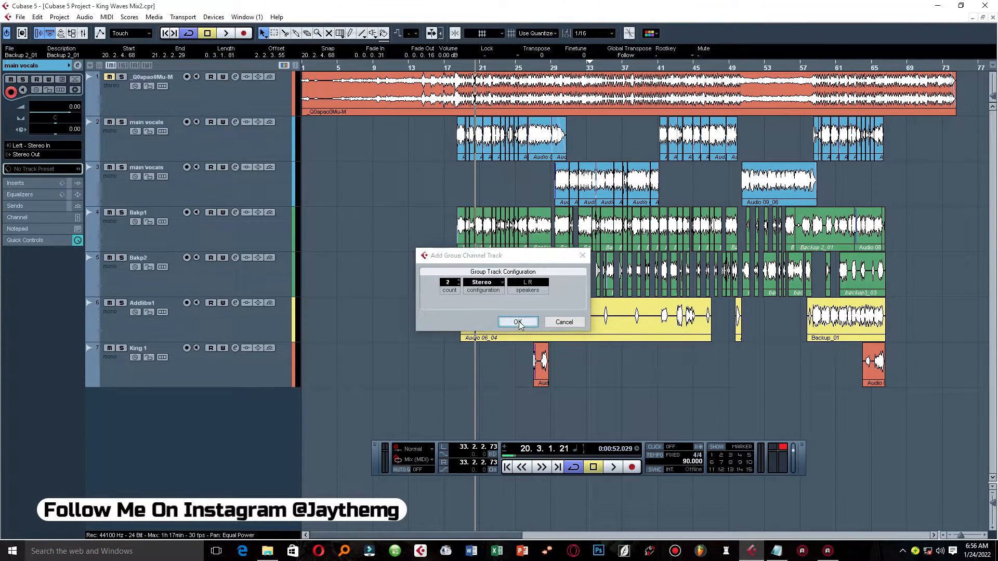
Rename the two group tracks Lead Vocal and Backup Vocal
double_click(148, 404)
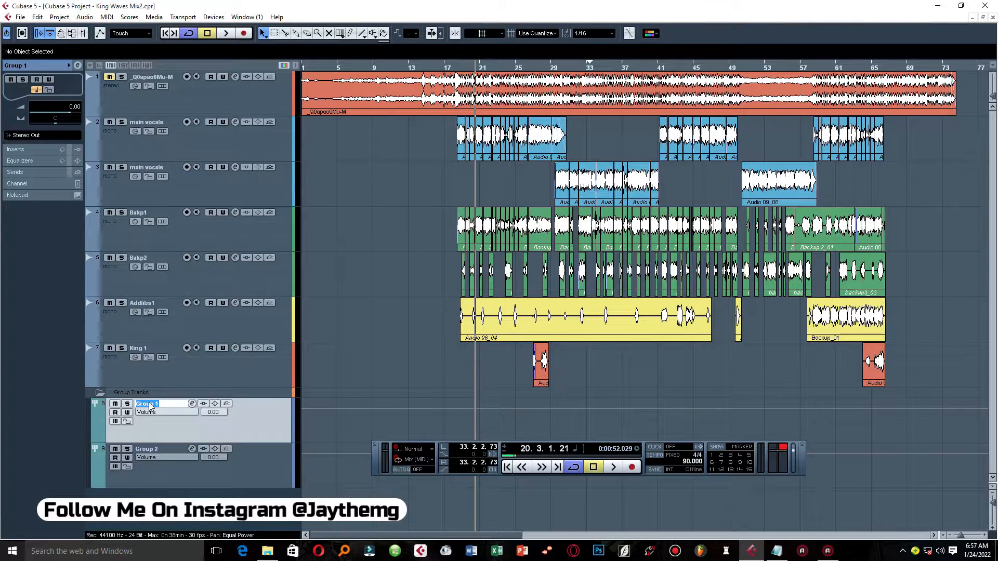
text(Lead Vocal)
key(Return)
double_click(154, 450)
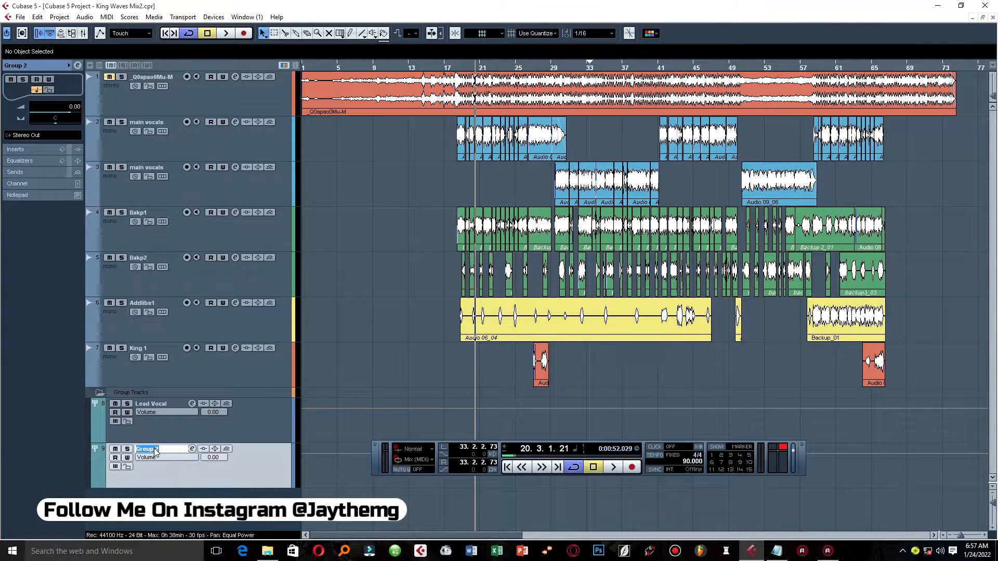
text(Backup Vocal)
key(Return)
Route the outputs of both main vocals tracks to the Lead Vocal group
click(189, 153)
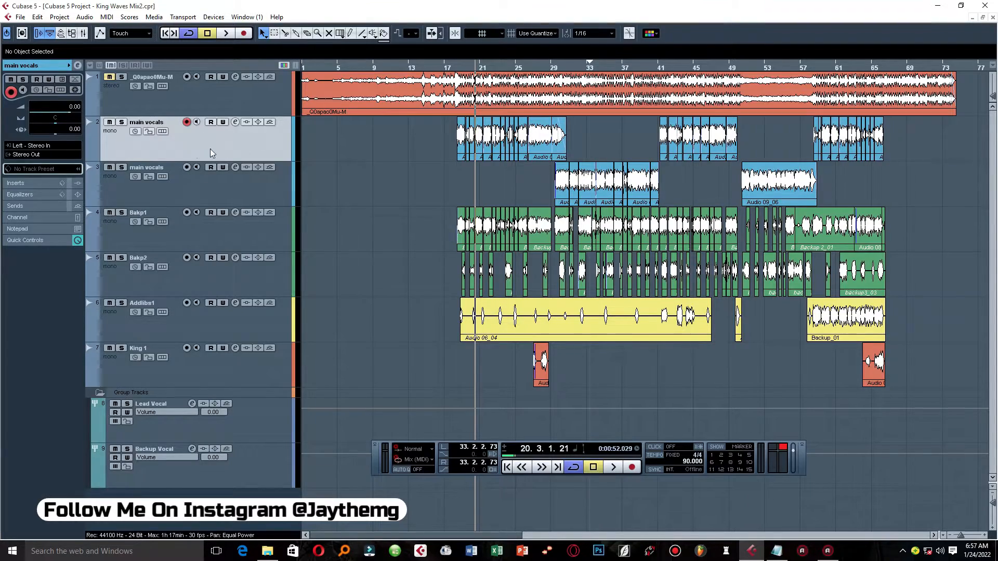
click(58, 155)
mouse_move(83, 219)
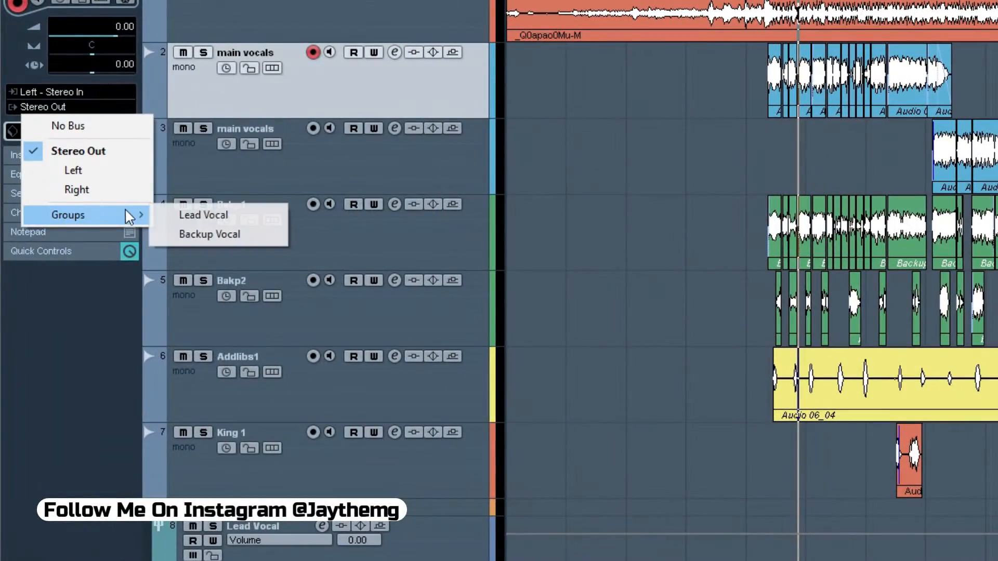
click(210, 218)
click(394, 154)
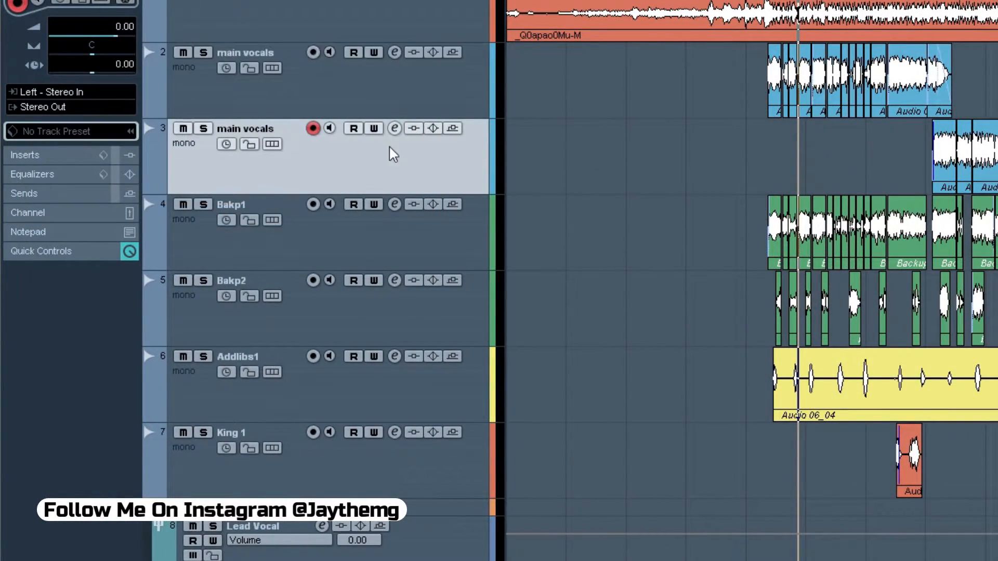
click(85, 107)
mouse_move(138, 213)
click(227, 215)
Route the outputs of the Bakp1, Bakp2 and Addlibs1 tracks to the Backup Vocal group
click(473, 236)
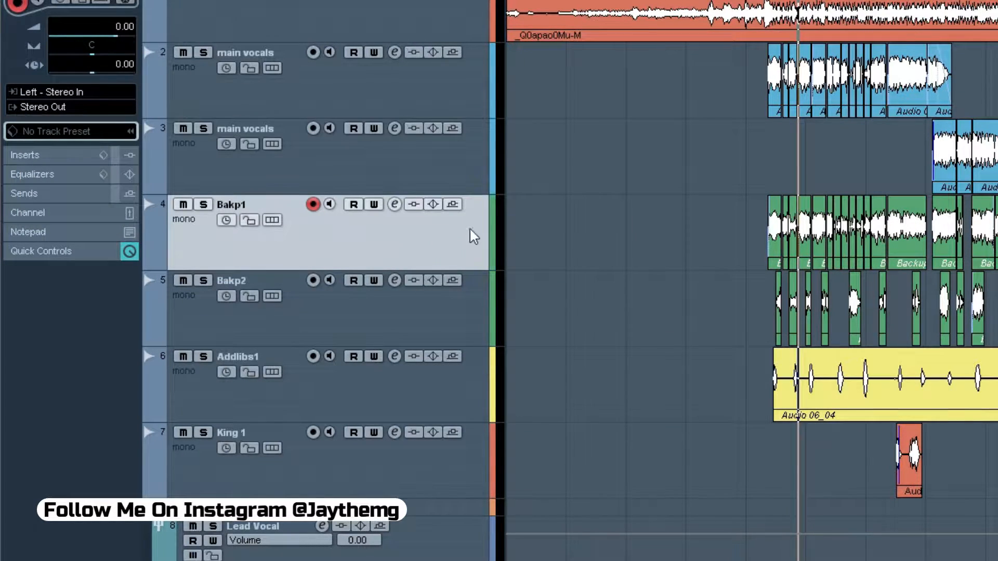
click(81, 106)
mouse_move(135, 215)
click(221, 233)
click(399, 333)
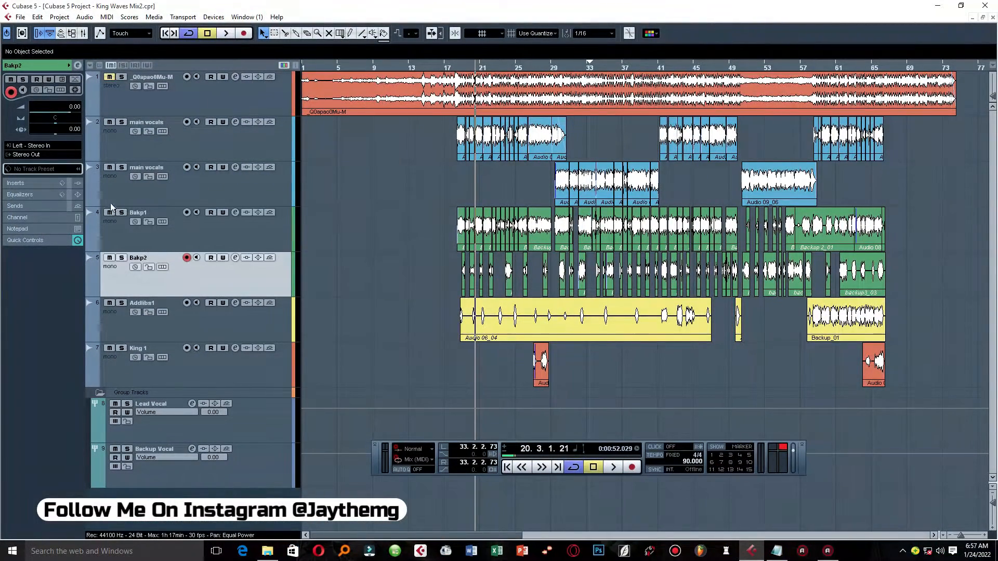
click(215, 325)
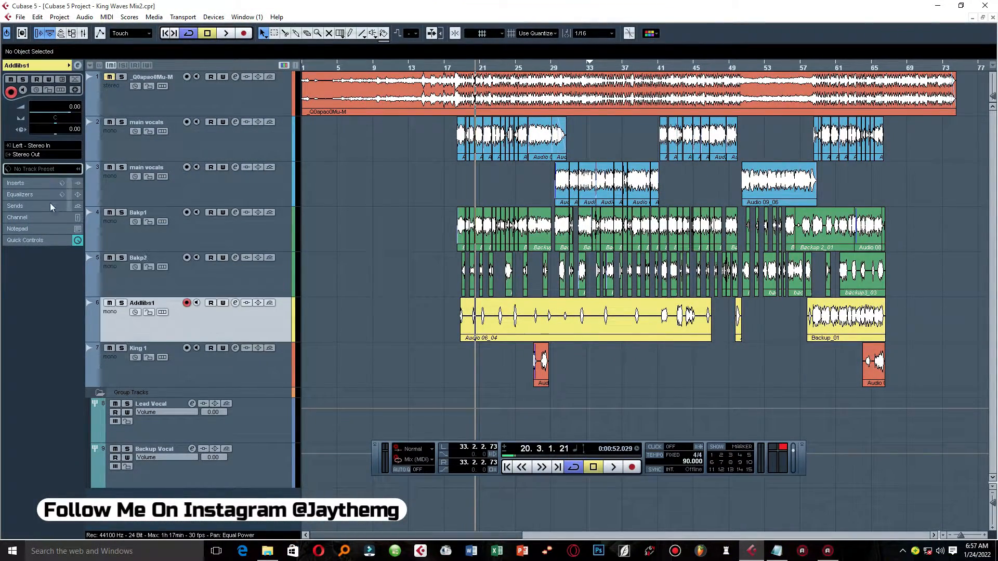
click(47, 155)
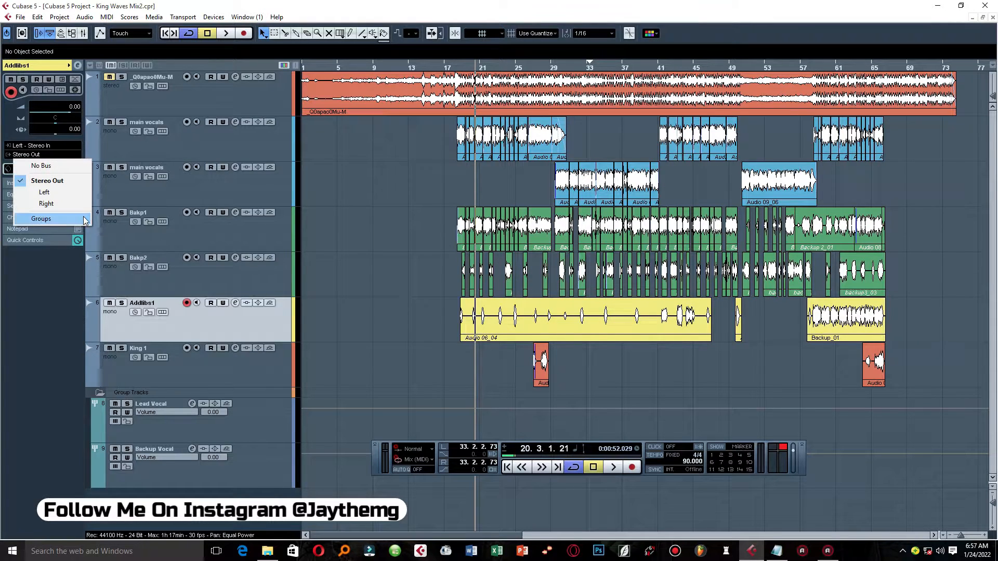
mouse_move(85, 221)
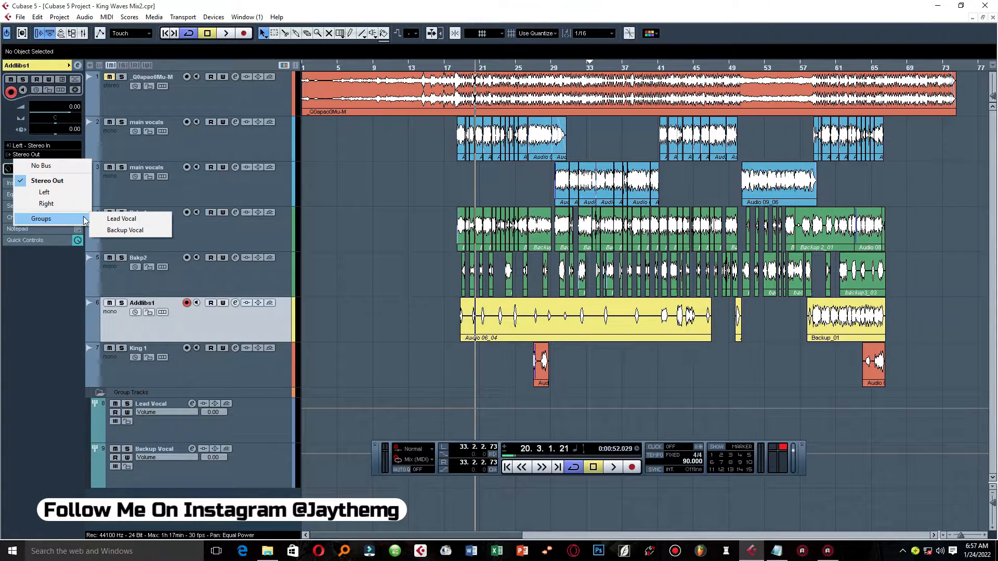
click(100, 196)
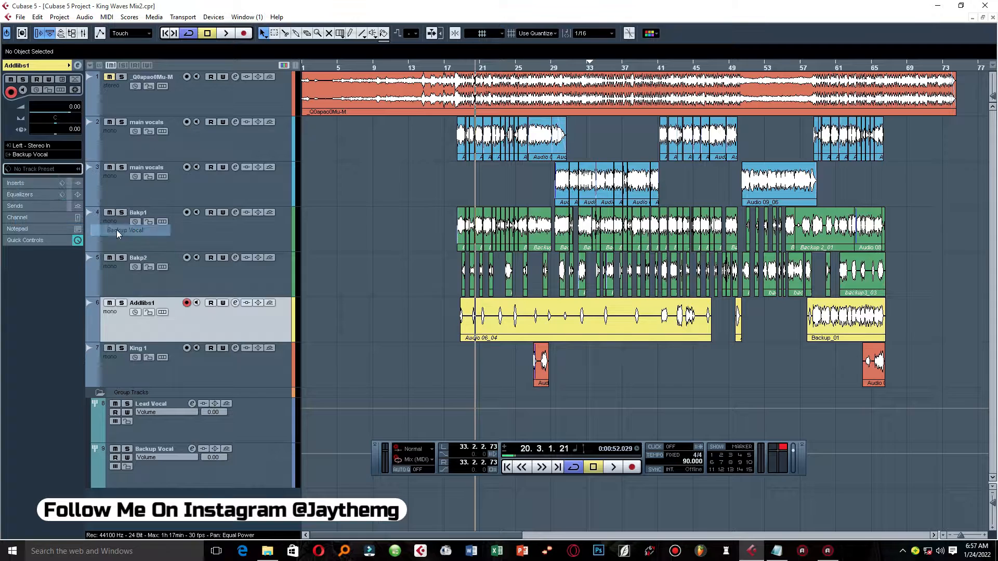
click(213, 370)
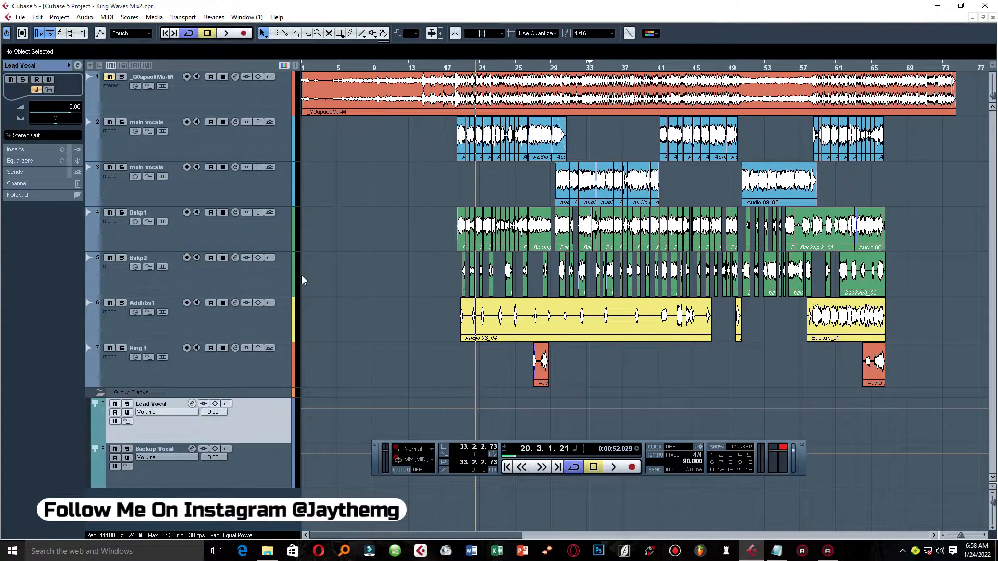
Insert PAZ- Meters Stereo in the first insert slot of the Stereo Out channel, and close the channel settings and mixer
key(F3)
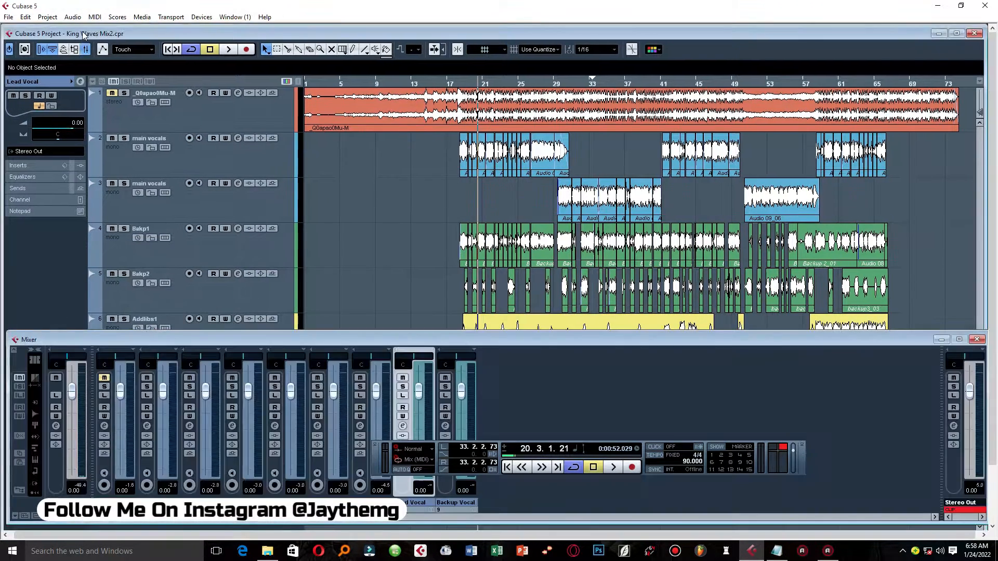
click(953, 426)
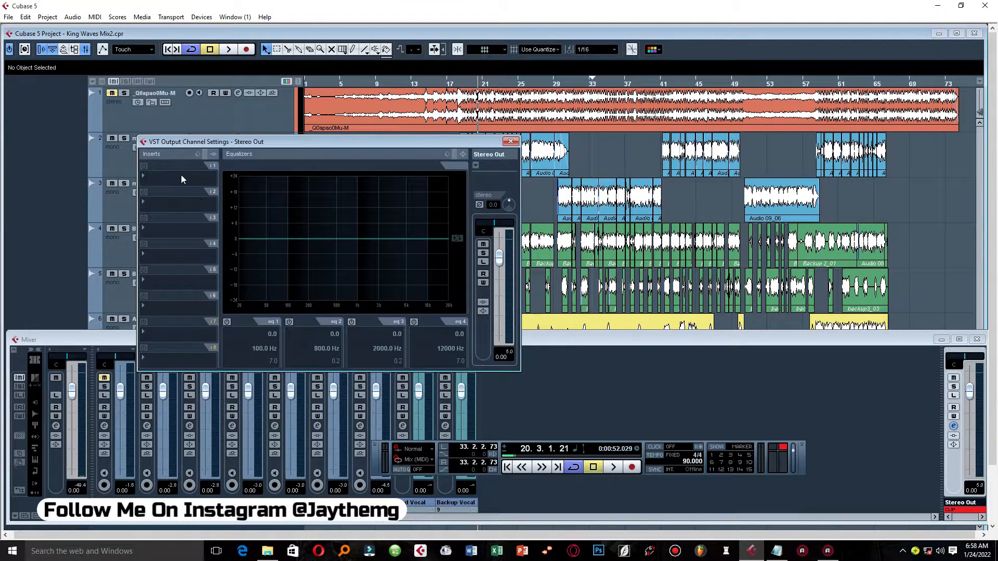
drag(256, 146, 466, 173)
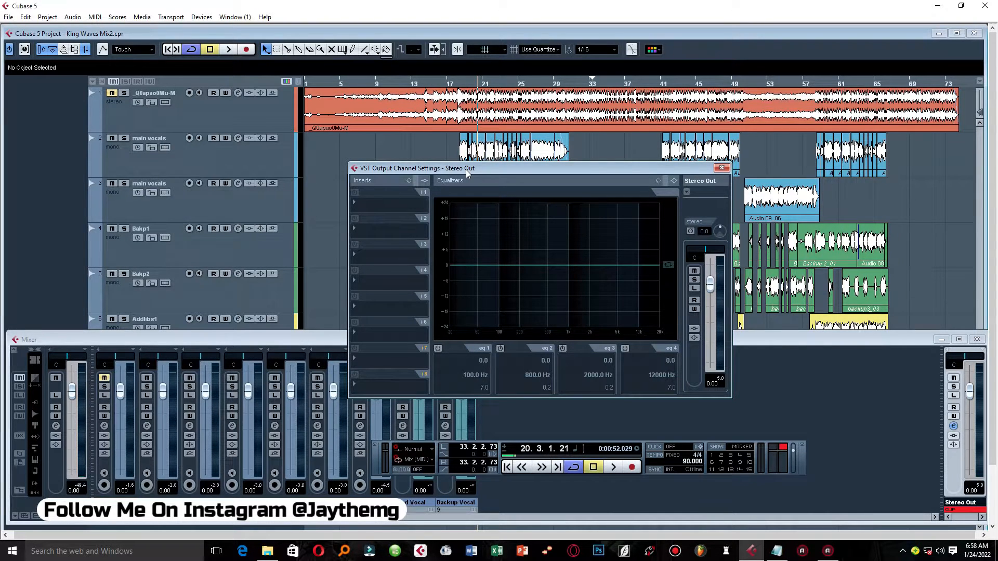
drag(466, 173, 483, 166)
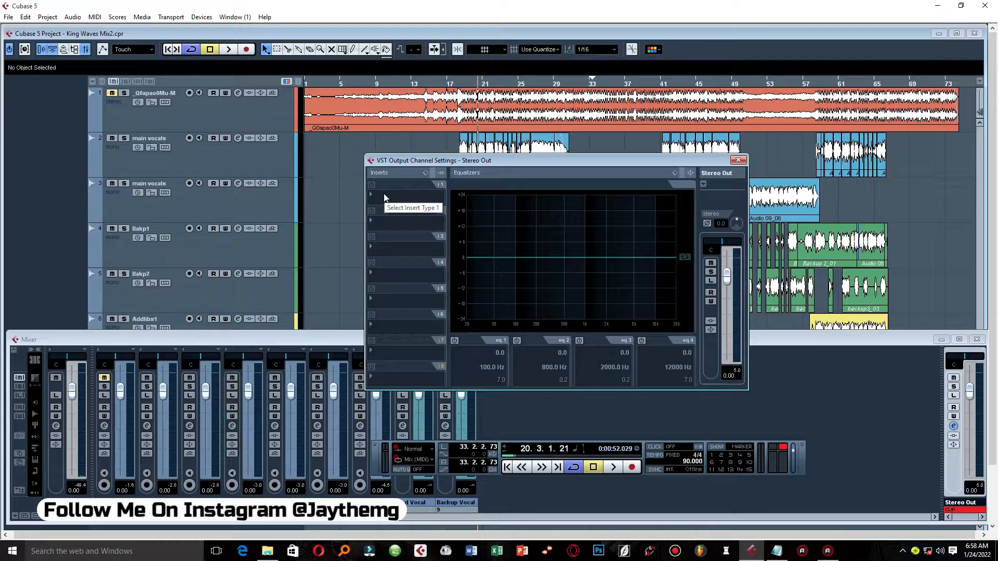
click(384, 198)
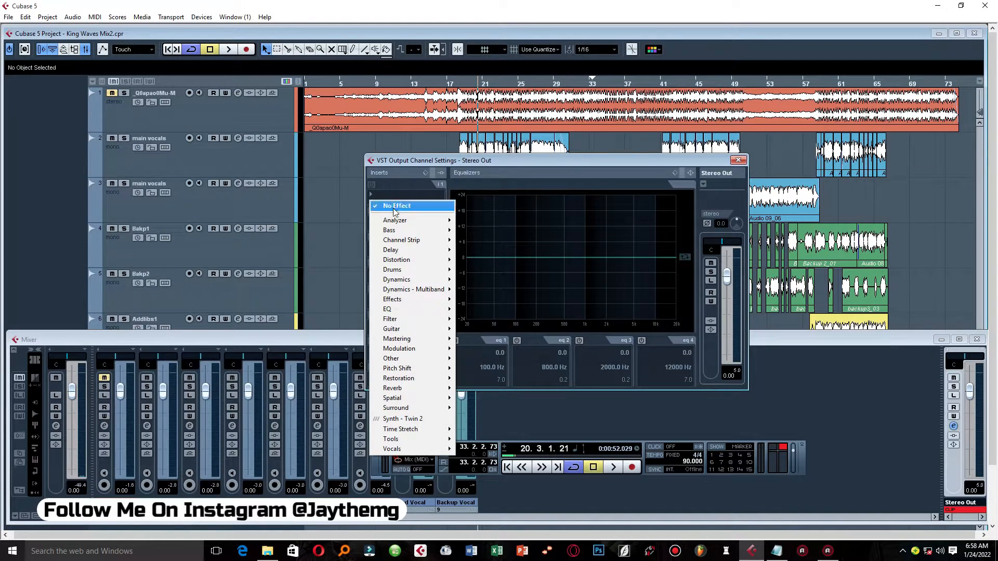
mouse_move(402, 222)
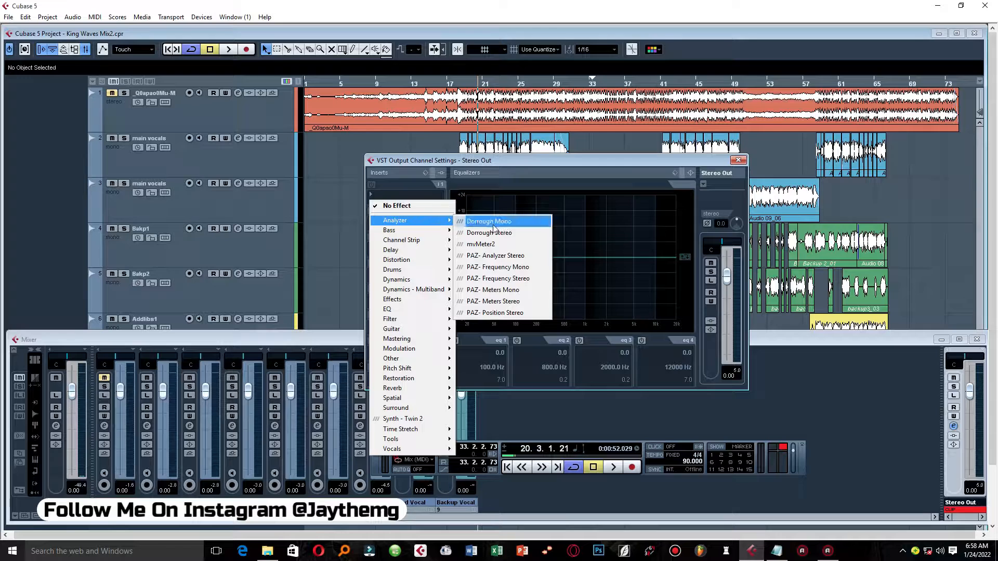
click(508, 301)
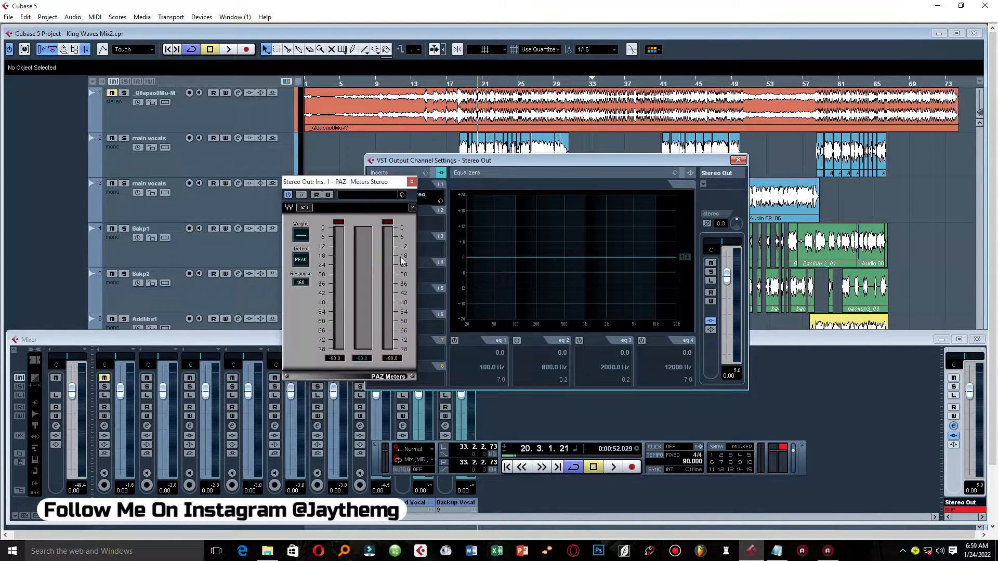
click(738, 160)
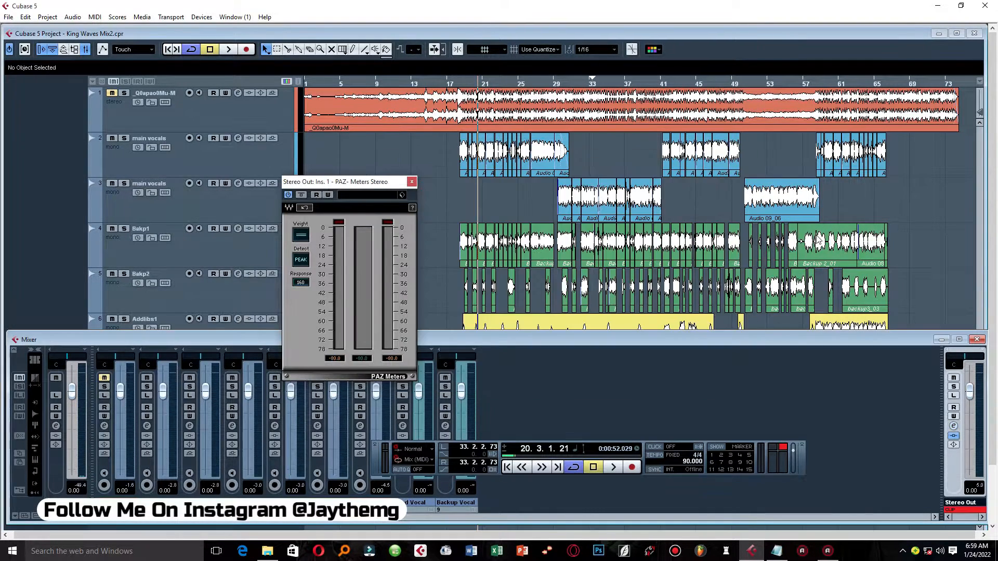
click(976, 339)
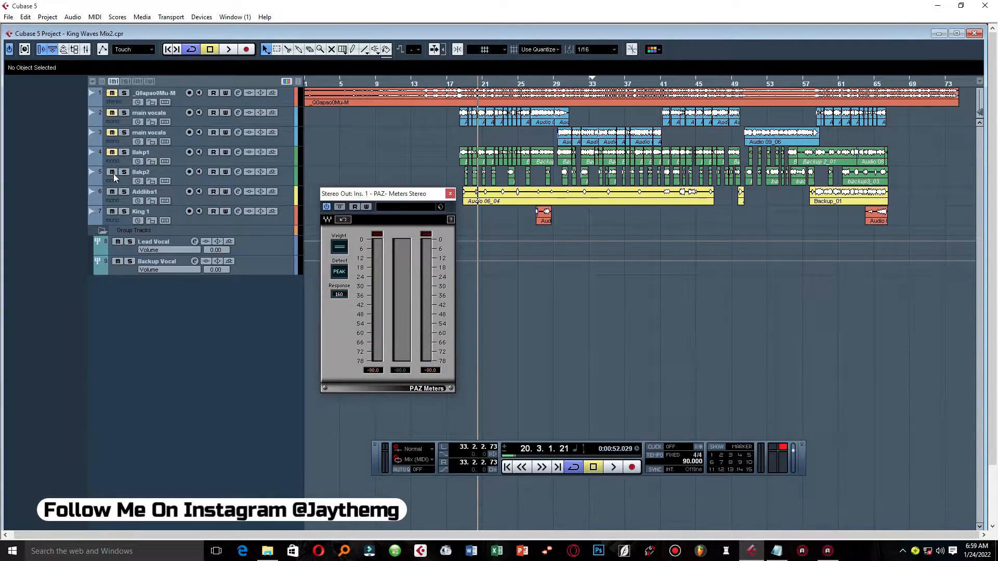
Mute the Bakp2 and Addlibs1 tracks, and cue the instrumental clip on the first track for playback near bar 19
click(113, 173)
click(114, 193)
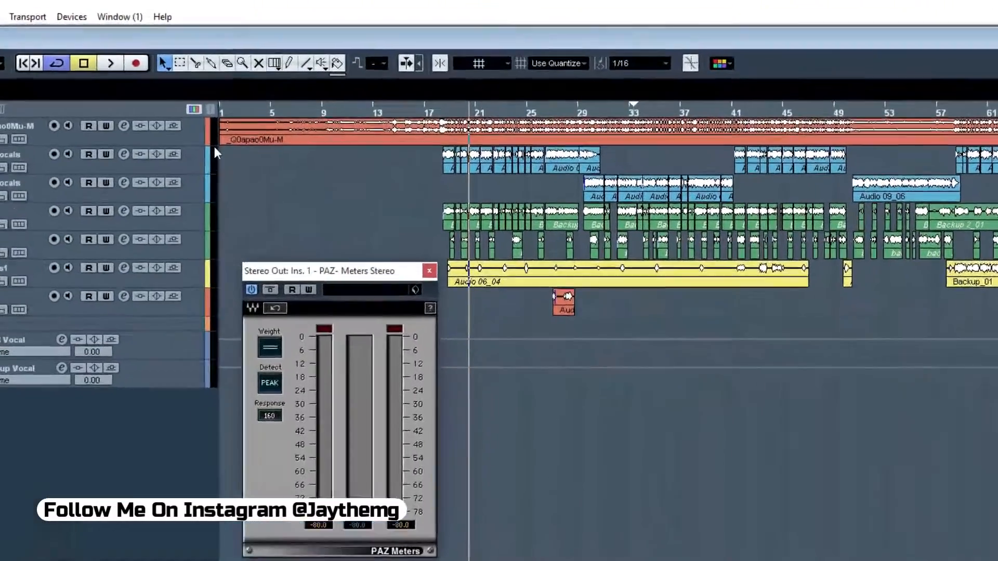
drag(298, 106, 306, 150)
click(445, 127)
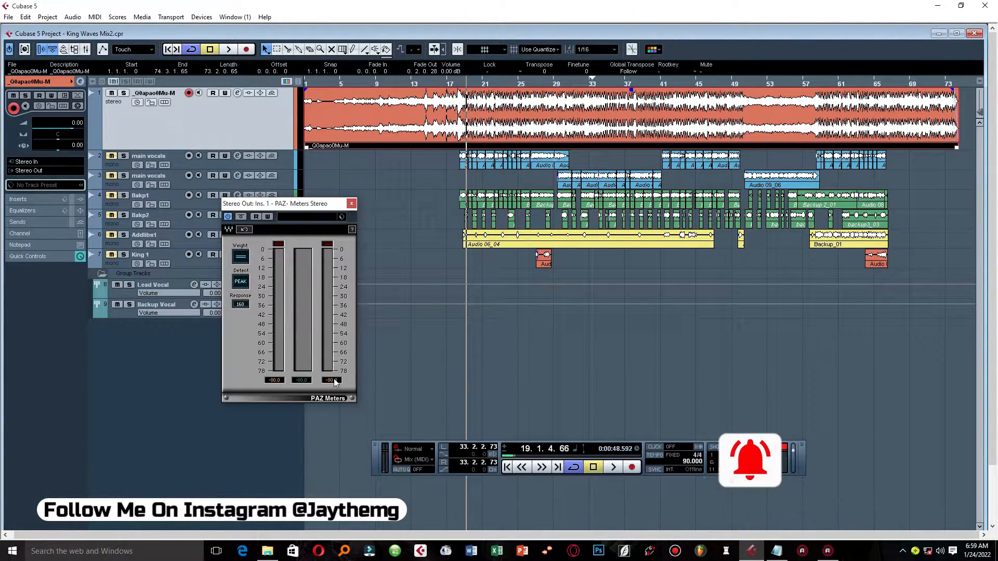
Play the song from bar 19 and lower the instrumental clip's volume to -5 dB while metering the stereo output
key(space)
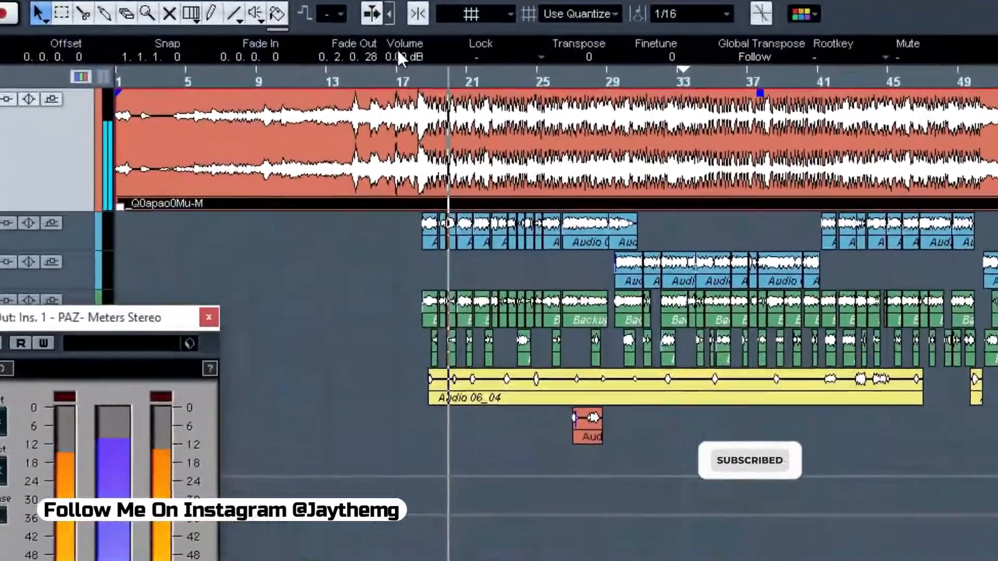
scroll(442, 70, down, 4)
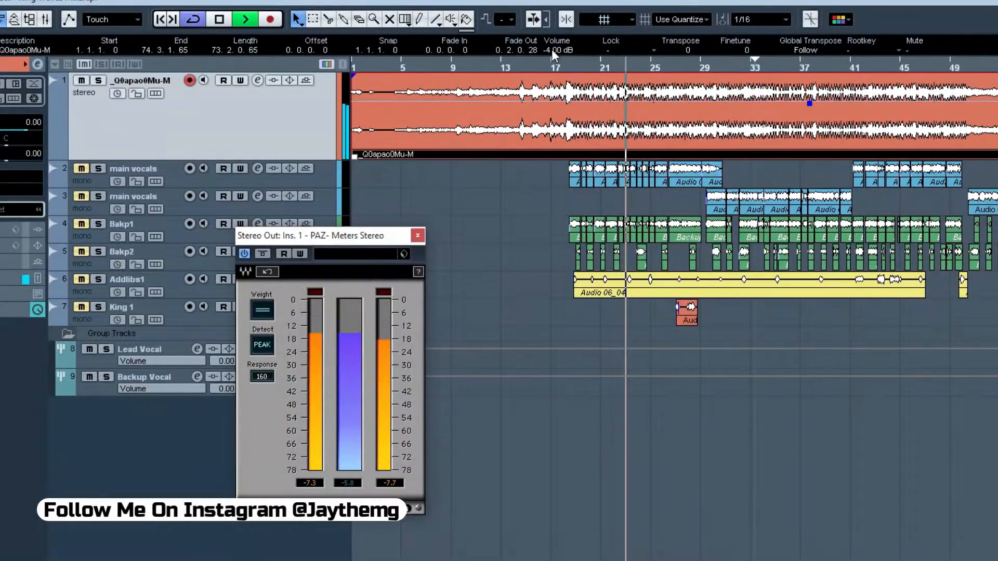
scroll(551, 48, down, 1)
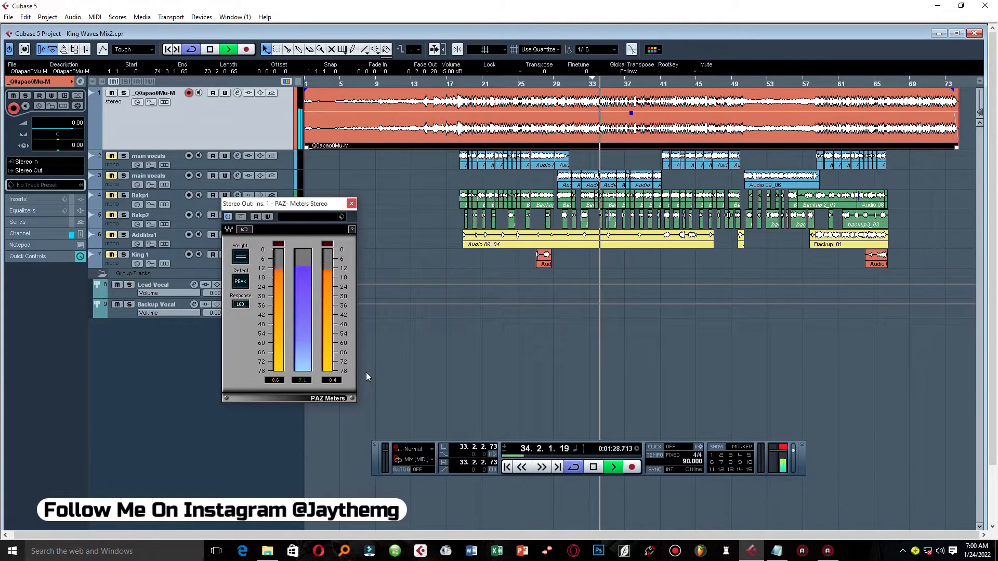
key(space)
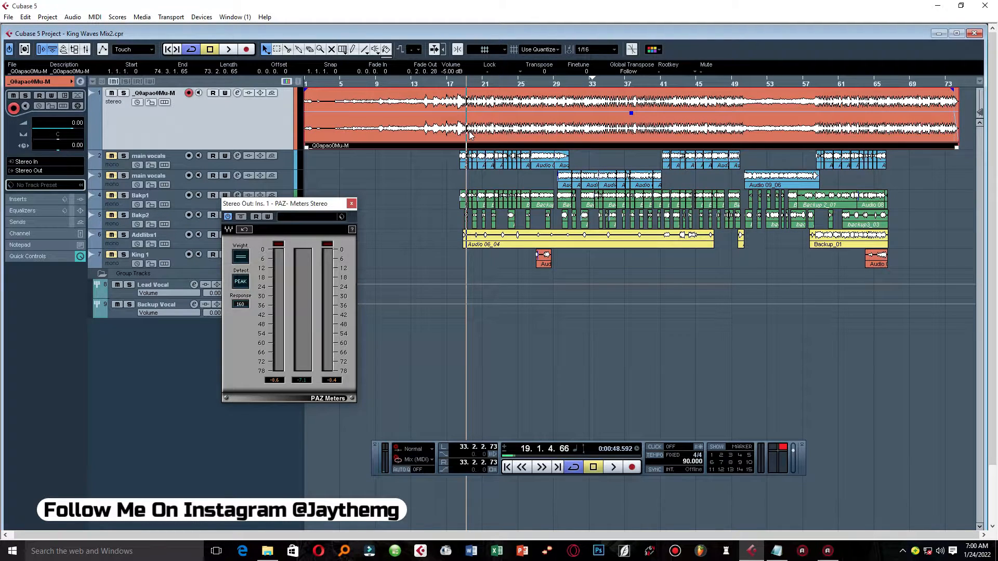
Unmute both main vocals tracks and select all the vocal clips below the instrumental
click(112, 156)
click(111, 176)
click(352, 167)
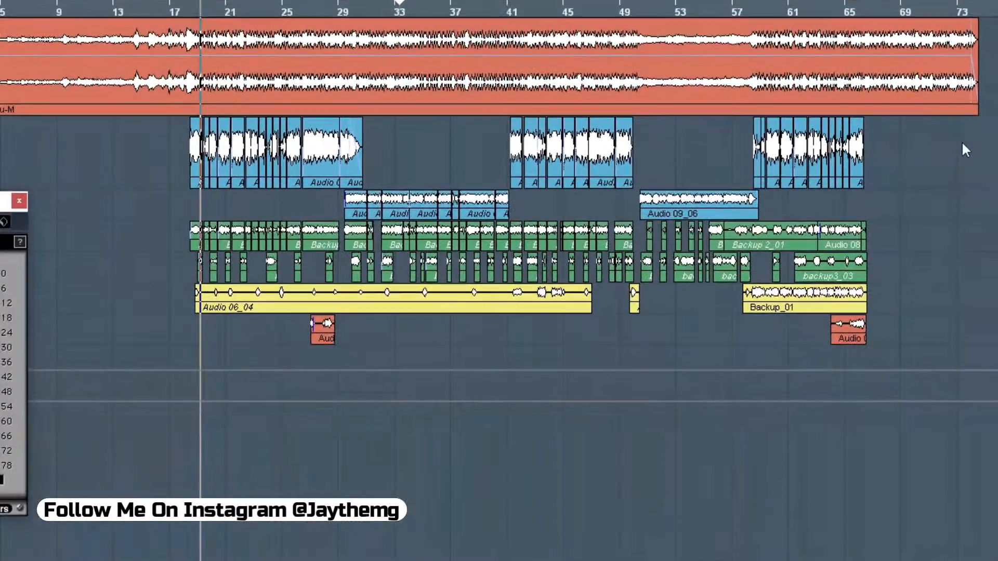
drag(962, 142, 133, 351)
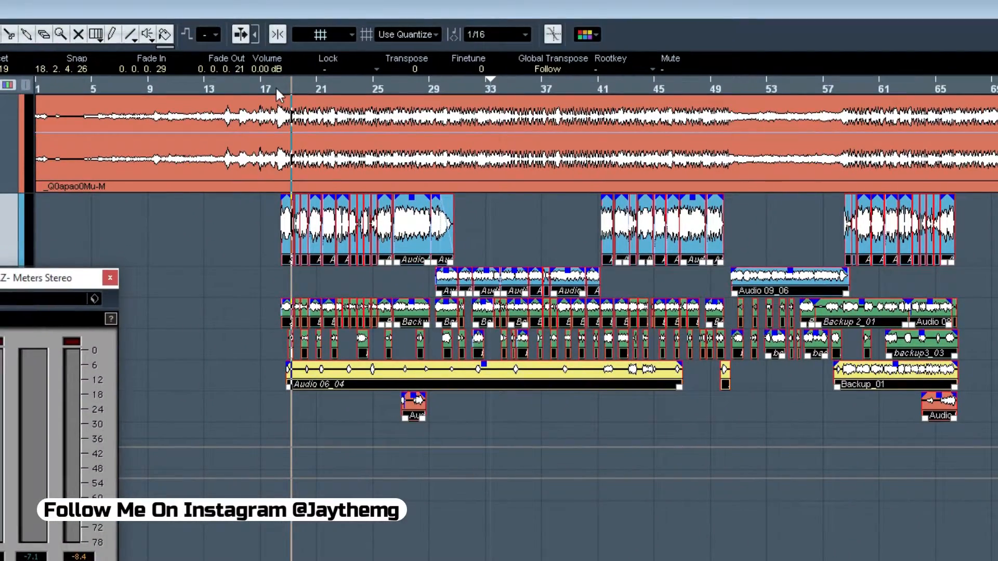
Place the playback cursor just before the first vocal clip near bar 18 and move the meter window clear of the clips
drag(277, 88, 282, 133)
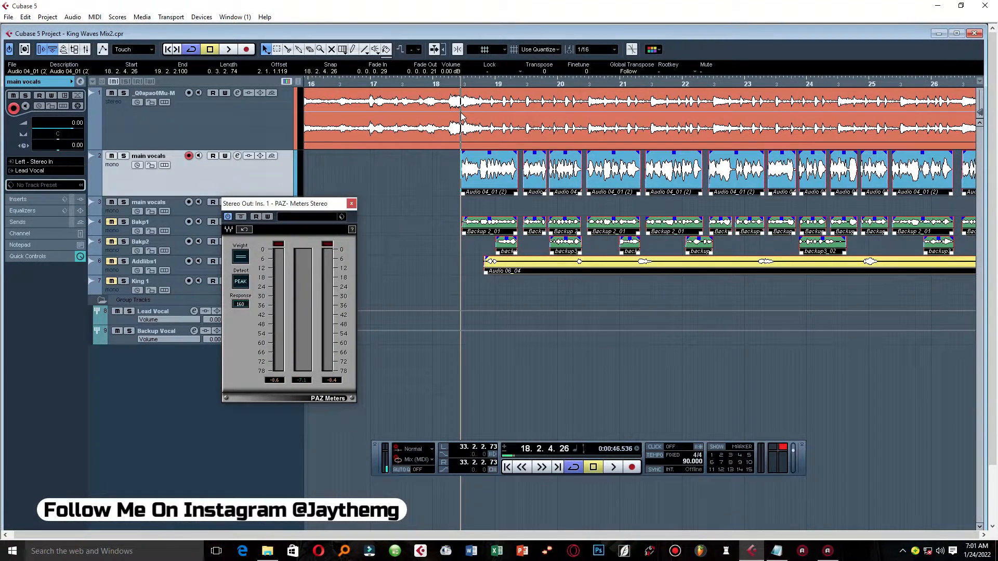
drag(455, 86, 450, 51)
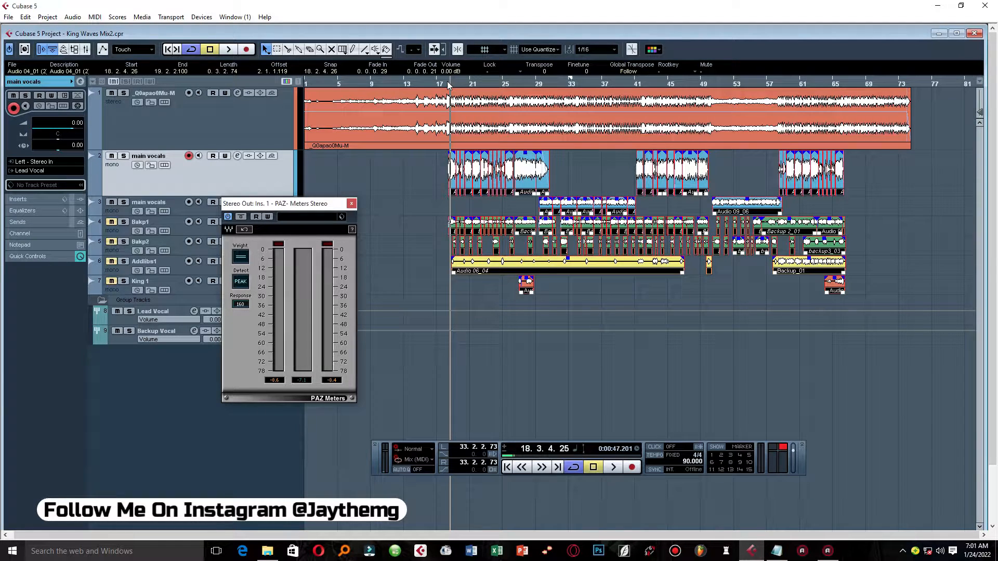
drag(448, 81, 450, 95)
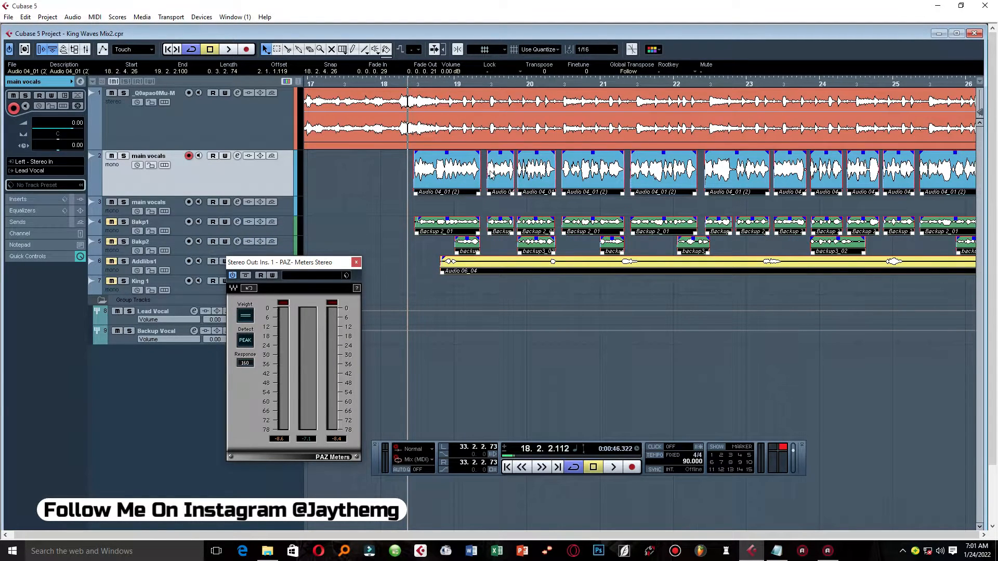
drag(332, 265, 349, 218)
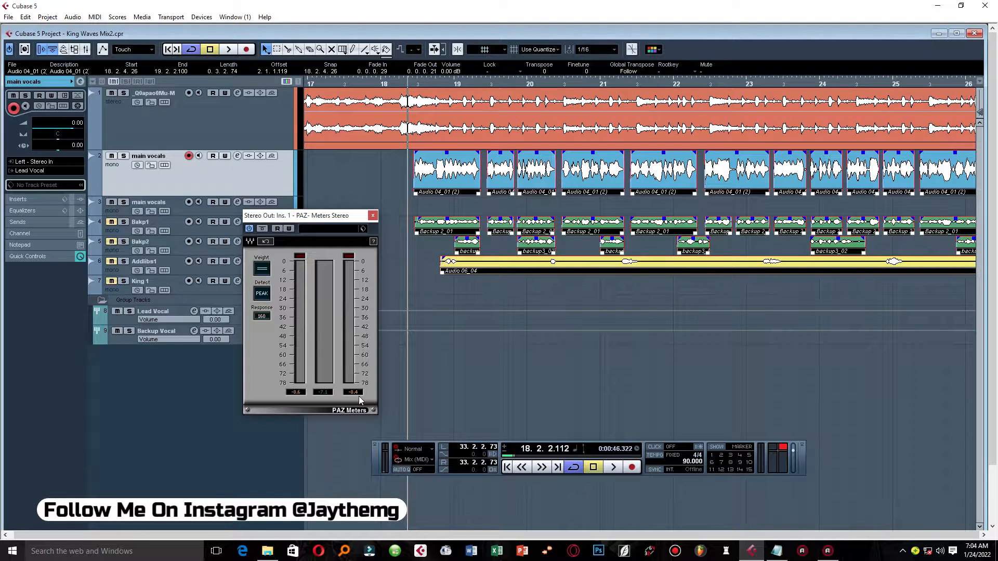
Play the vocals with the beat and set the selected vocal clips' volume to -3 dB
key(space)
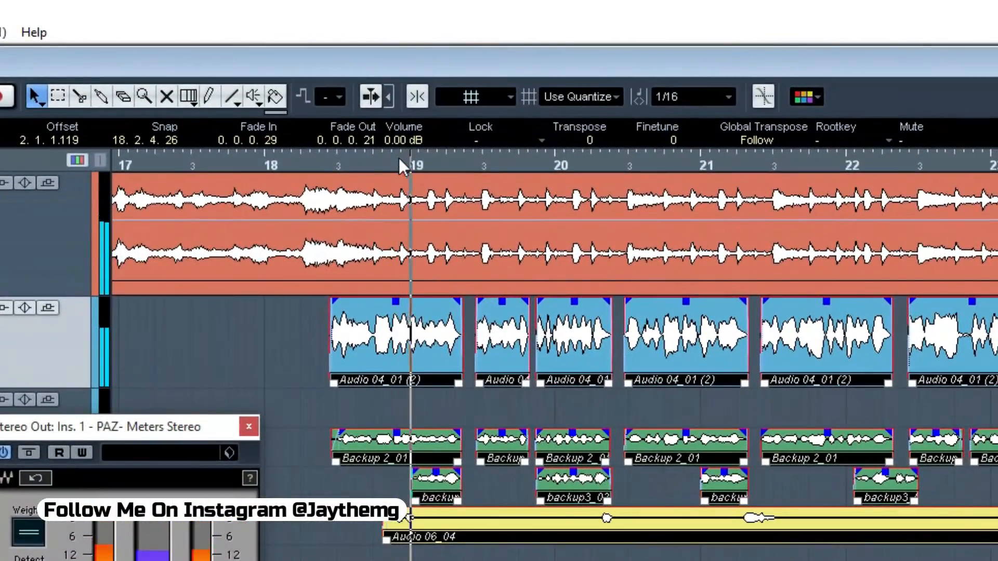
scroll(444, 82, down, 3)
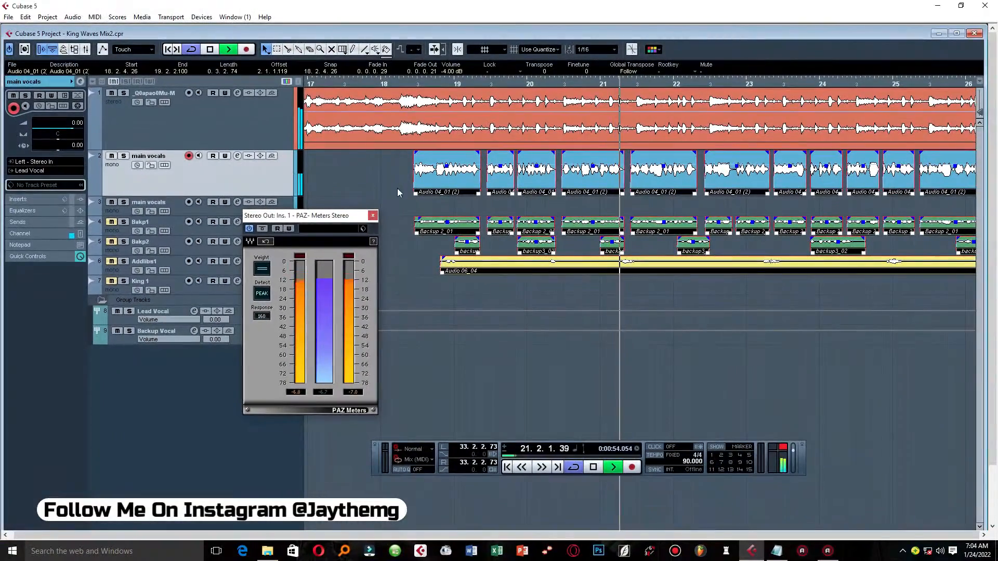
scroll(446, 73, up, 2)
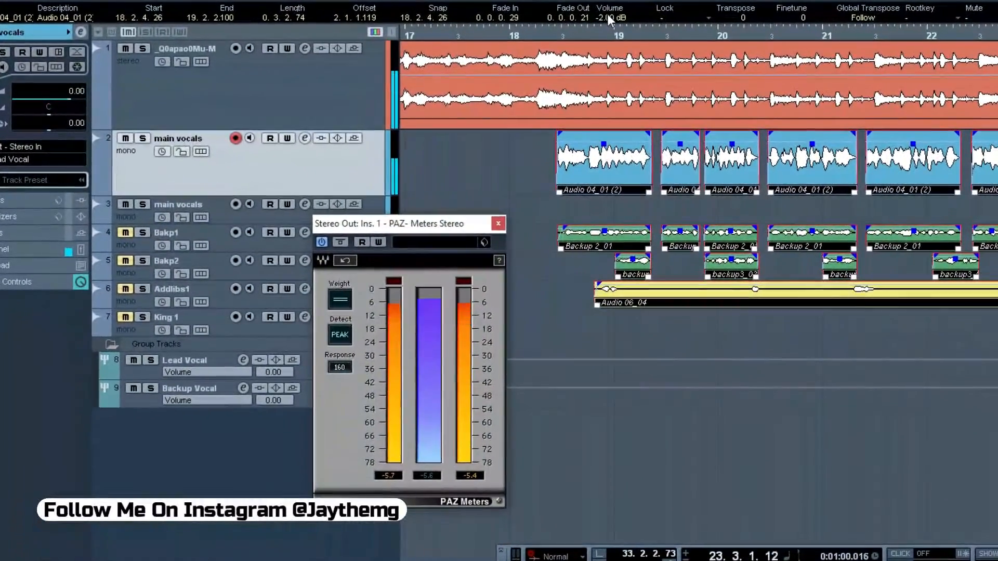
scroll(448, 71, down, 1)
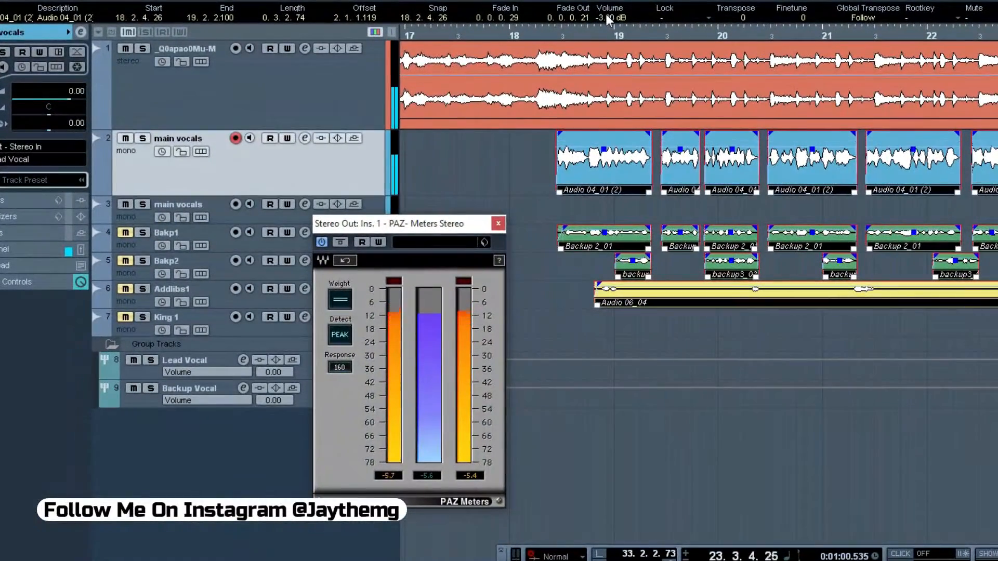
click(554, 32)
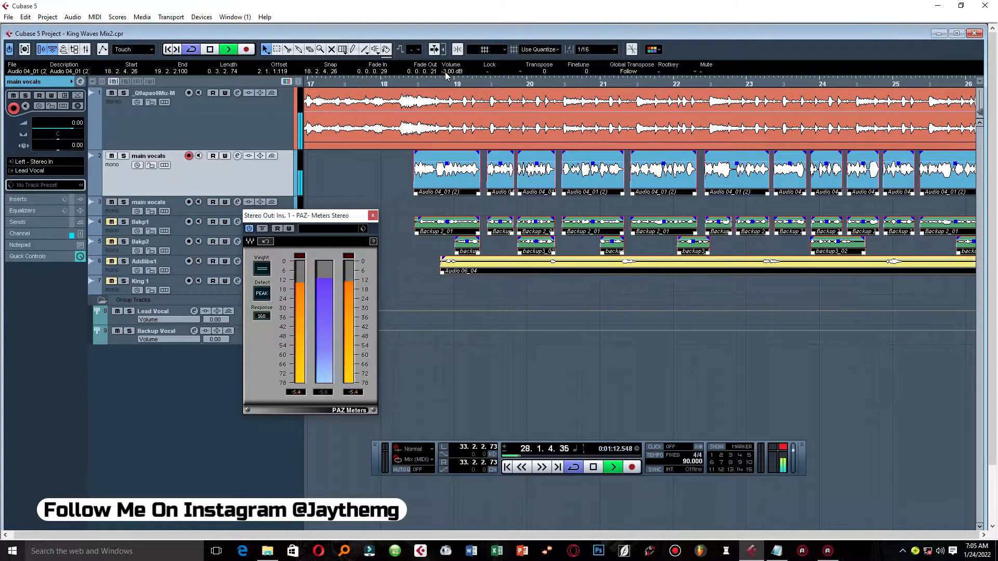
key(space)
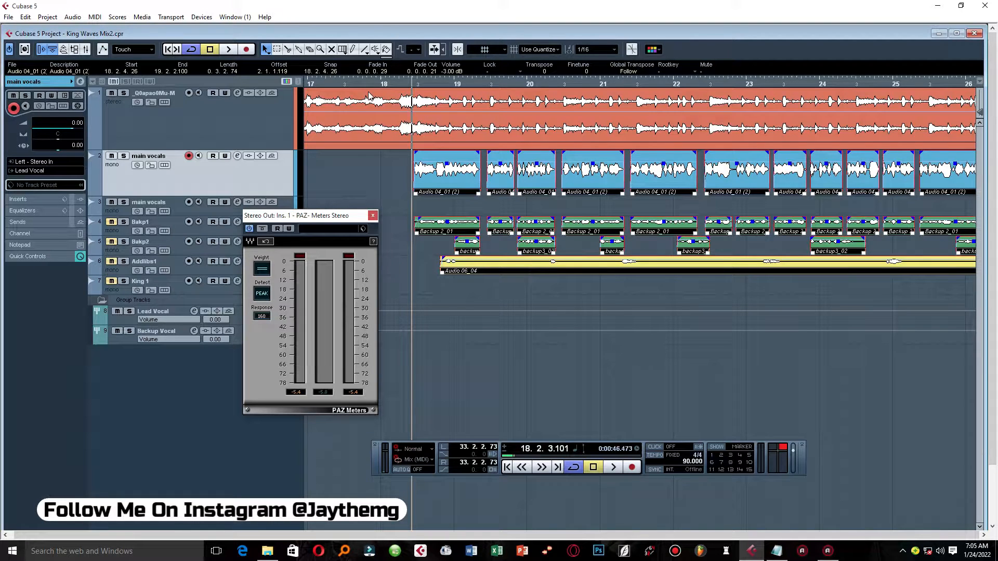
Unmute the Bakp1 track, select all of its clips and move the meter window off them
drag(303, 216, 304, 174)
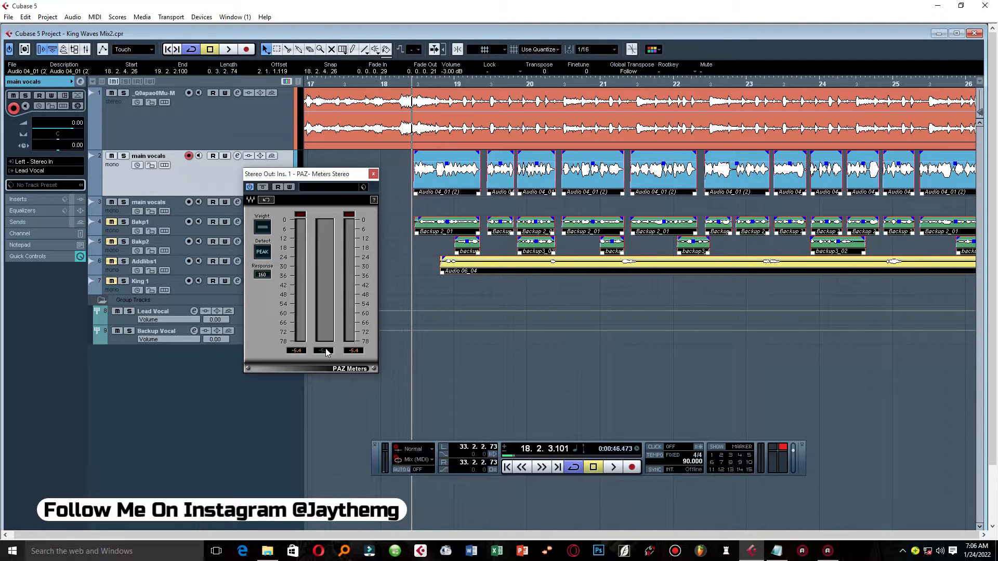
click(430, 226)
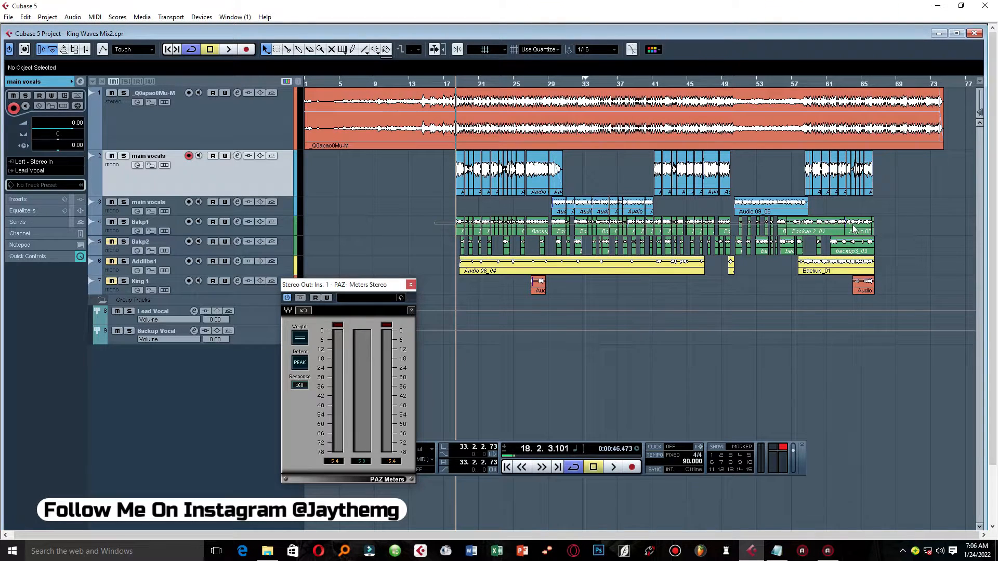
drag(878, 229, 877, 229)
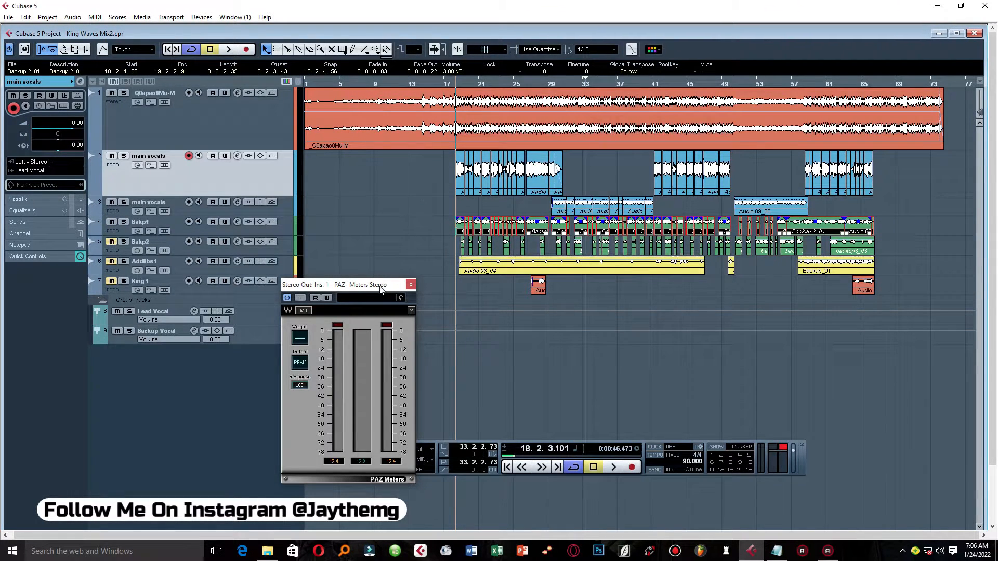
drag(381, 289, 406, 174)
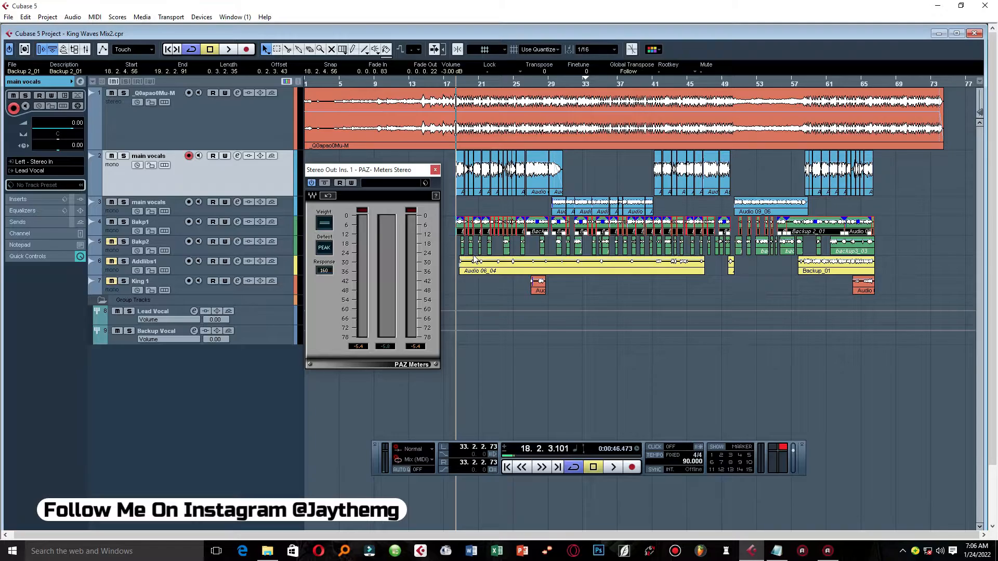
Play the mix with the first backup vocal and lower the selected Bakp1 clips' volume to -9 dB
key(space)
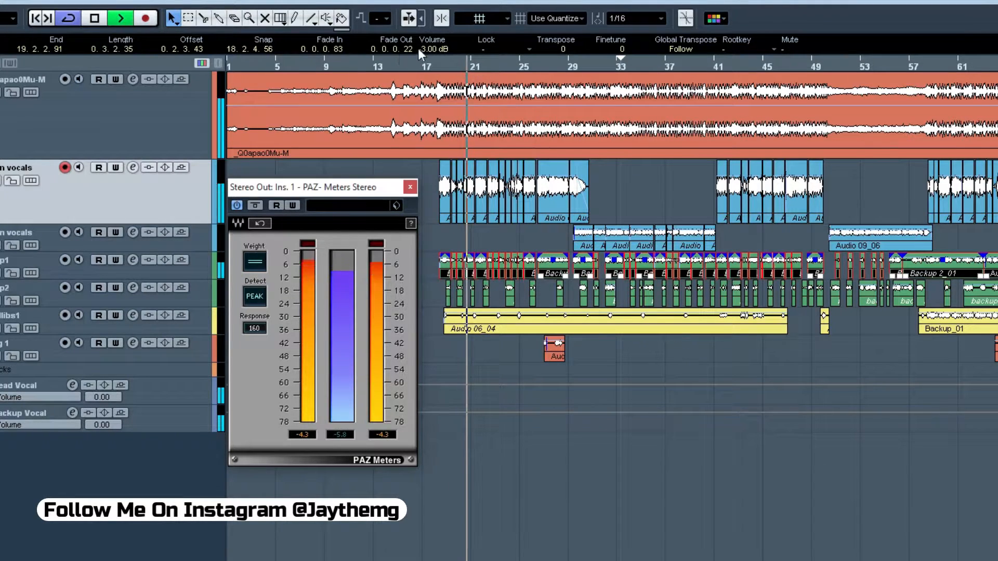
scroll(428, 49, down, 2)
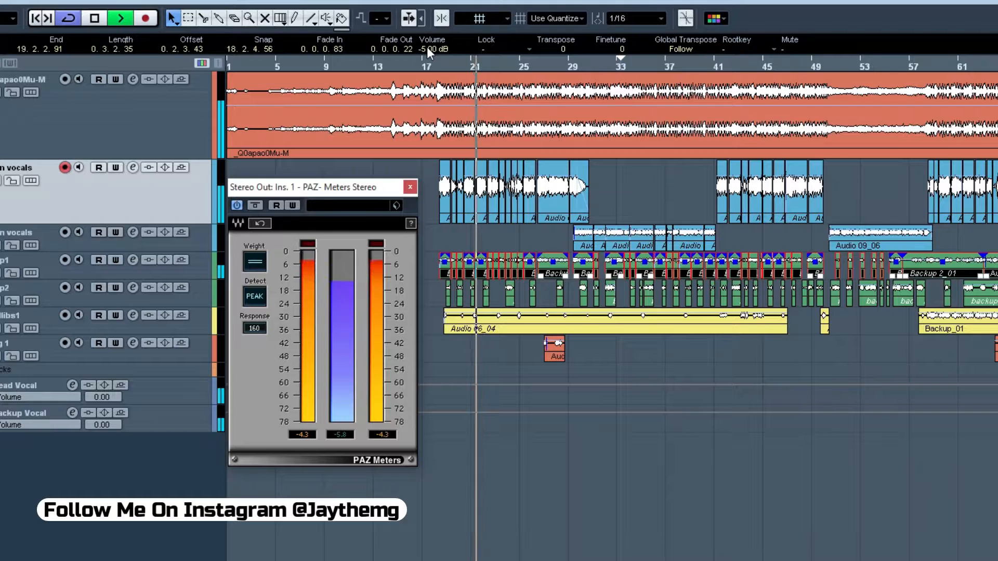
click(381, 435)
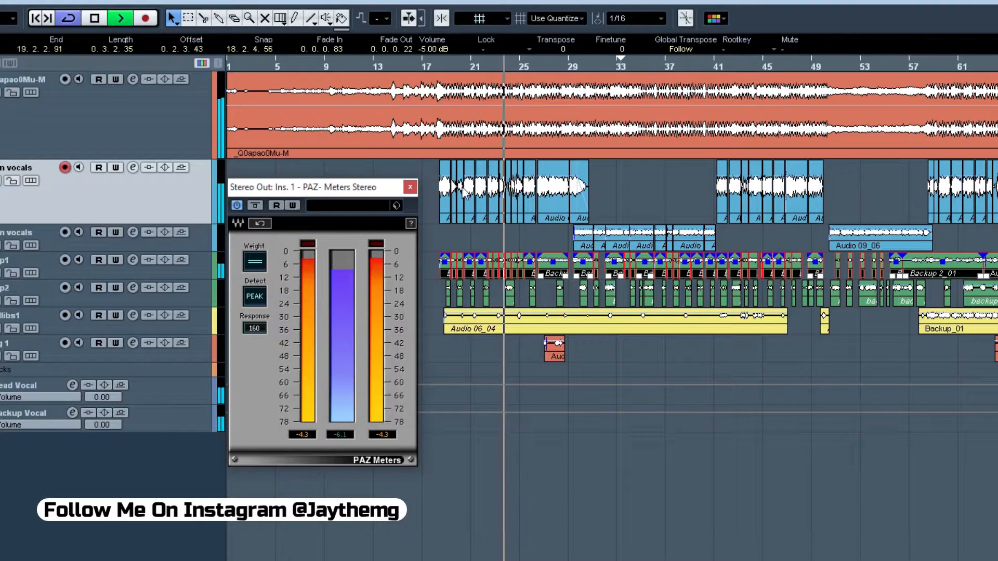
scroll(424, 48, down, 1)
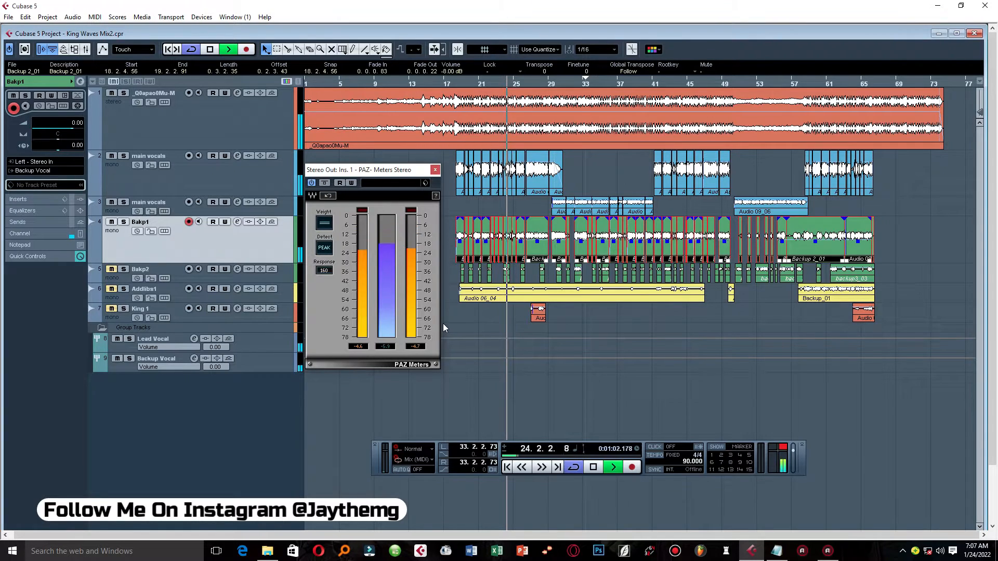
key(space)
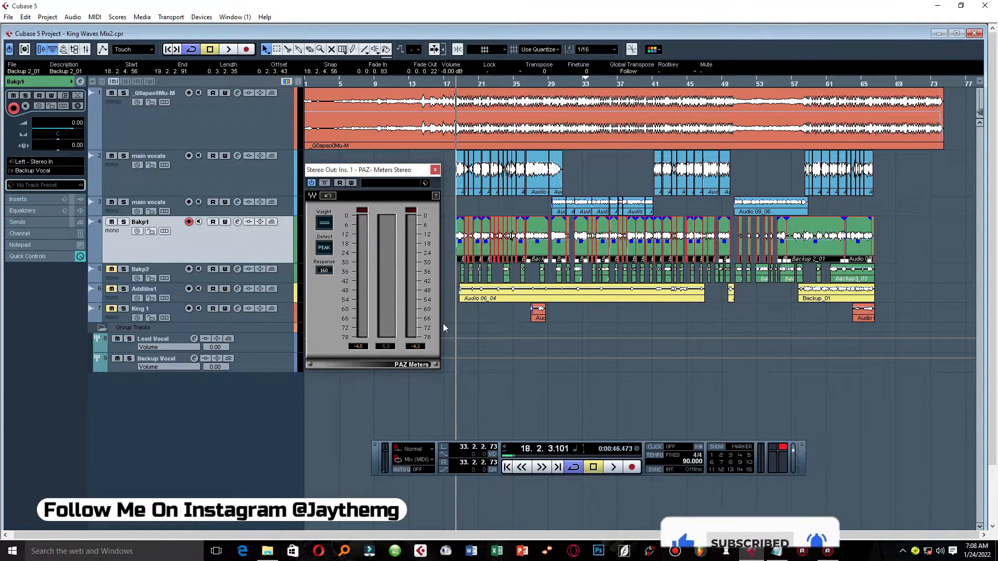
scroll(450, 72, down, 1)
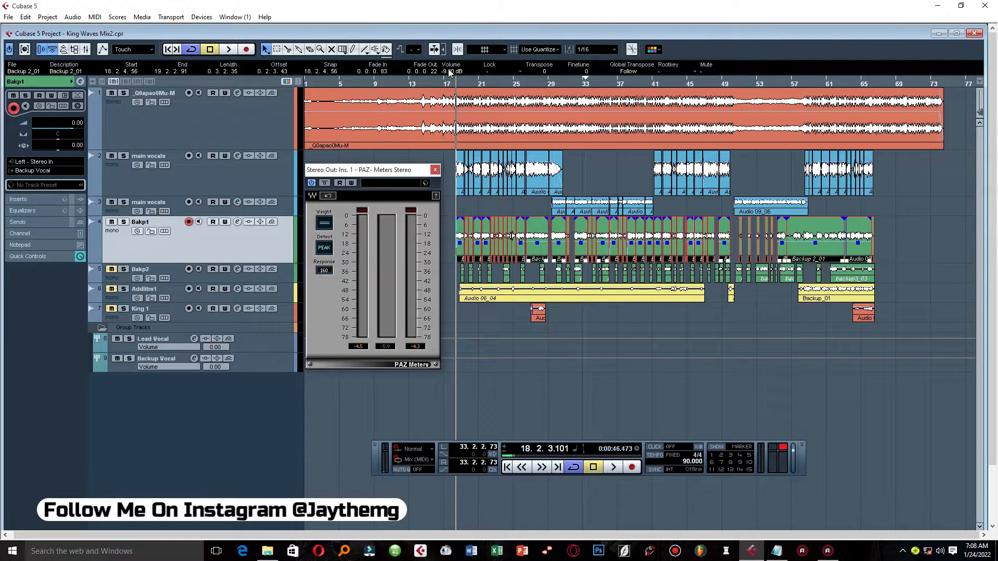
Set the instrumental clip's volume to -6 dB and play the mix to check the output level
click(523, 99)
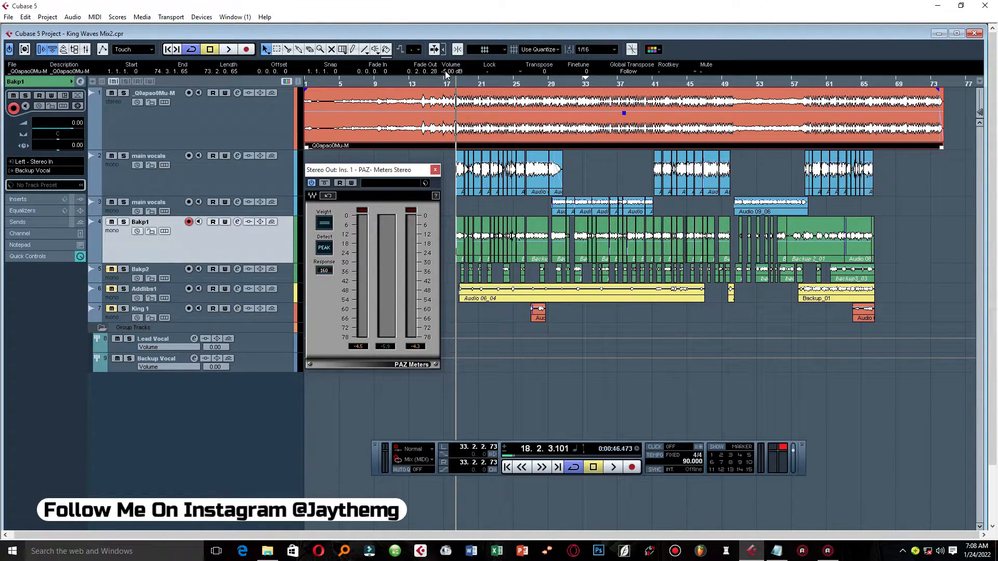
scroll(446, 72, down, 1)
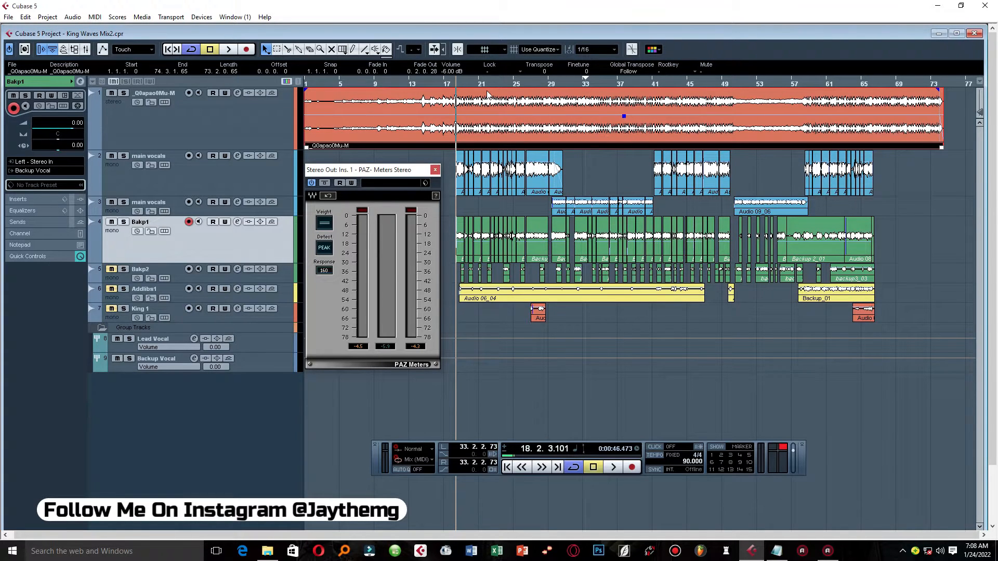
key(space)
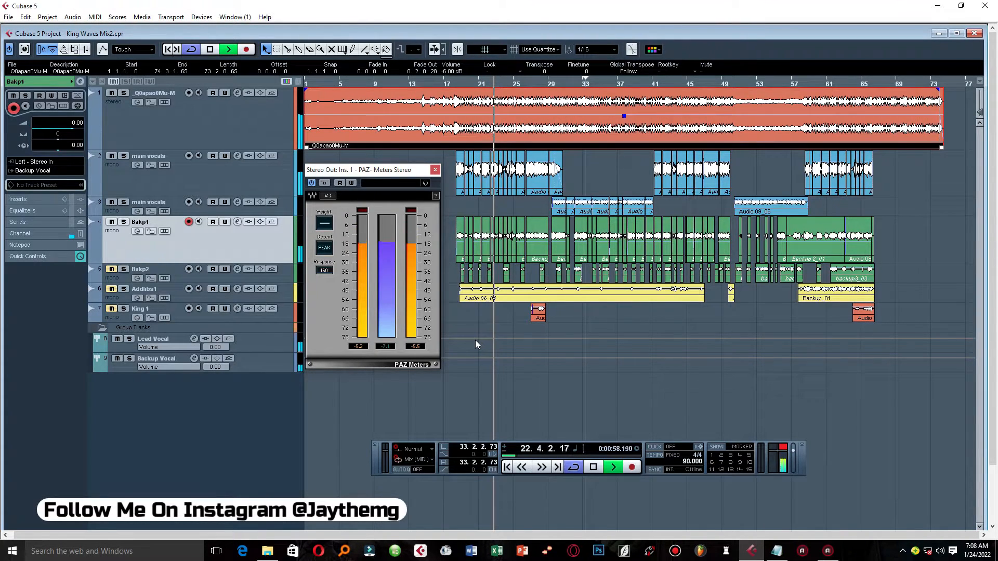
key(space)
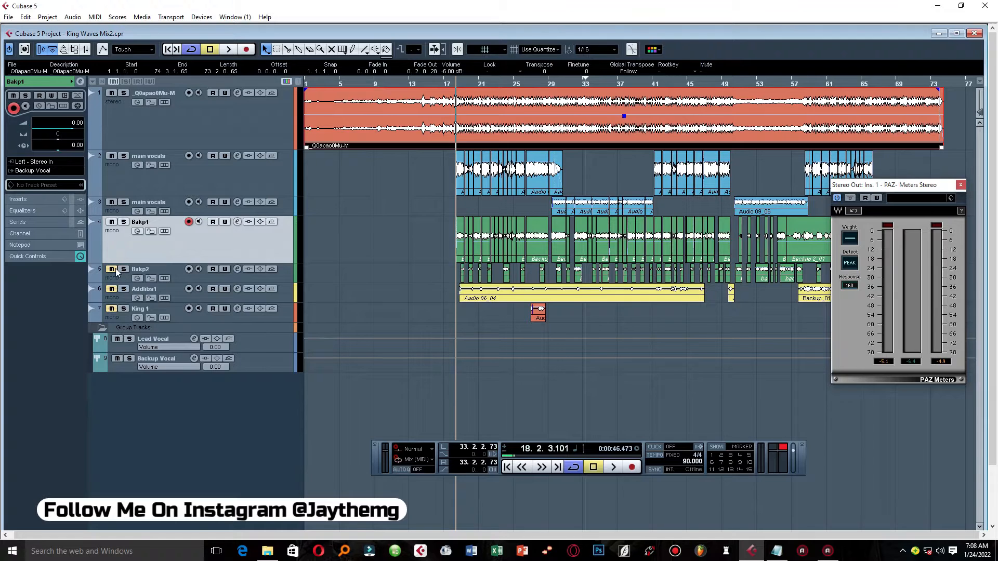
Unmute the Bakp2 track, select all of its clips and set their volume to -9 dB during playback
drag(431, 267, 830, 271)
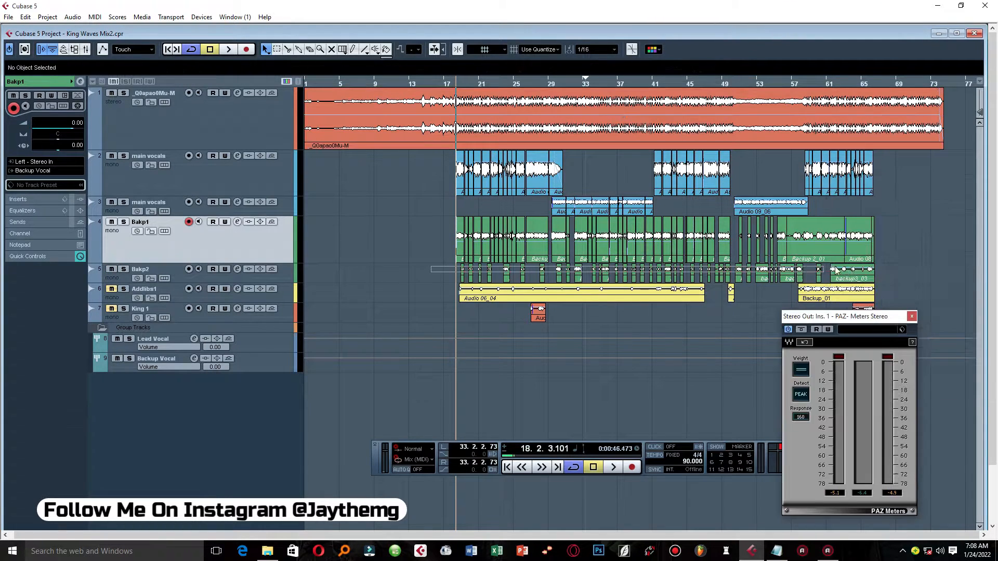
drag(908, 271, 909, 271)
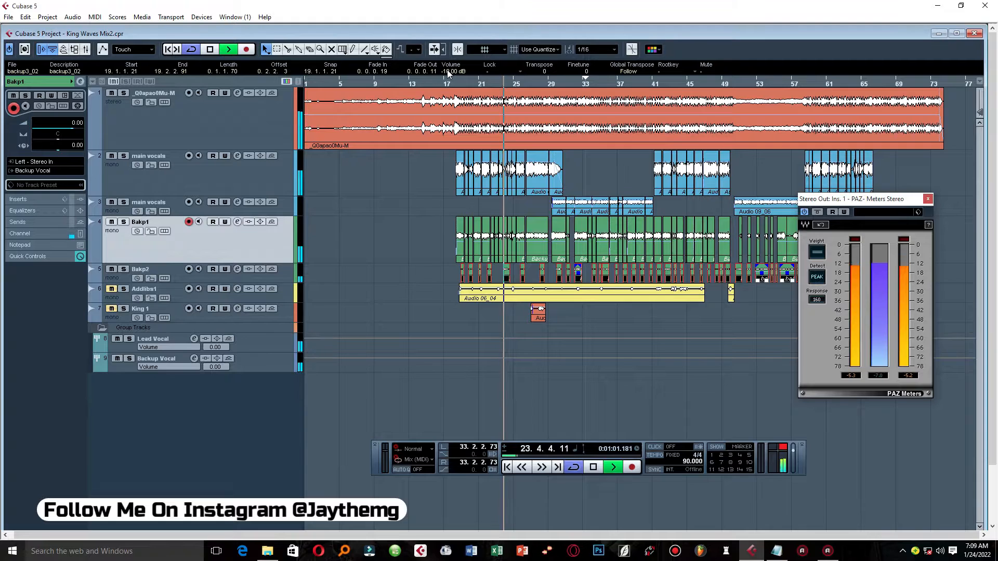
scroll(448, 74, up, 1)
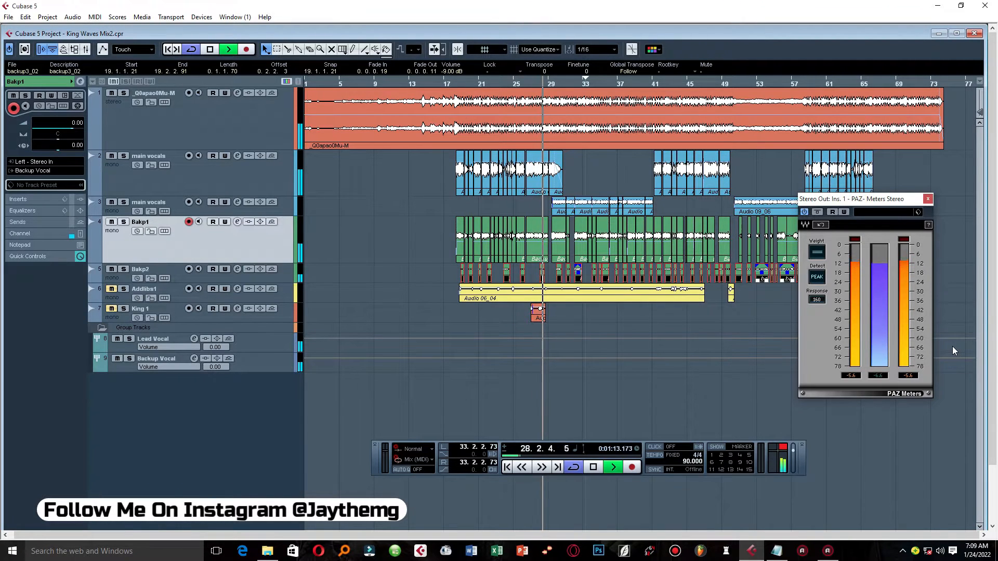
key(space)
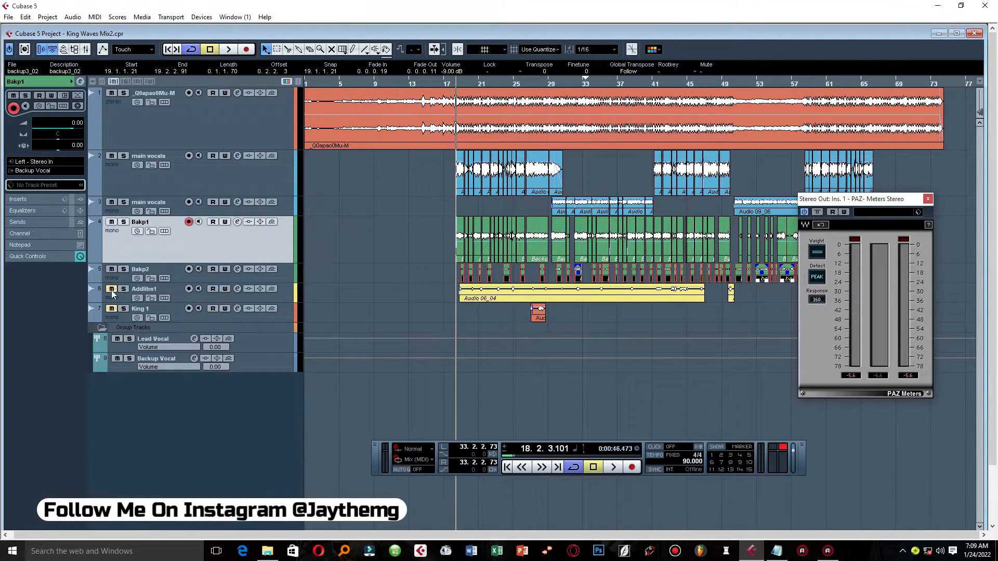
Unmute the Addlibs1 track, select its Audio 06_04 clip and set the clip volume to -8 dB during playback
click(177, 300)
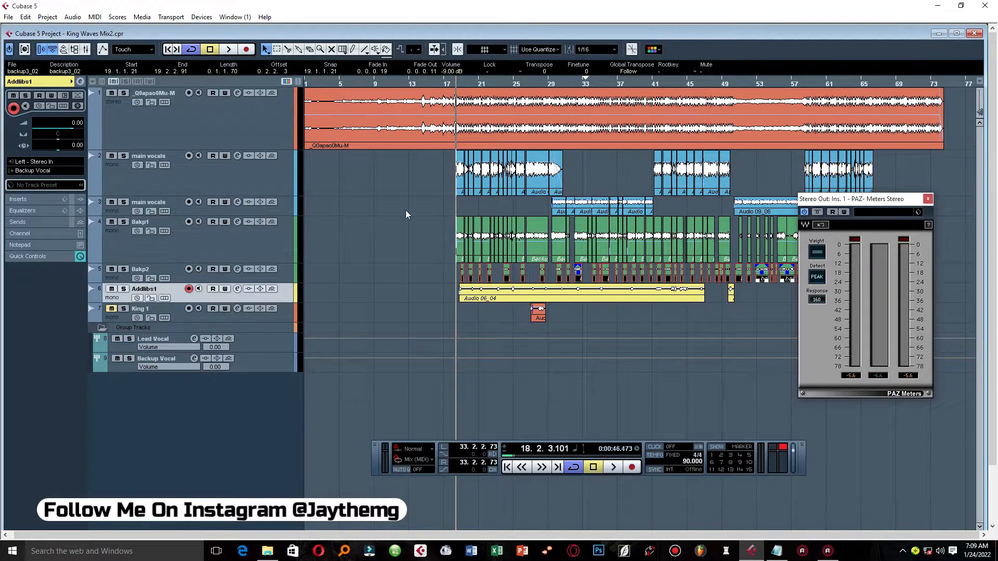
click(586, 296)
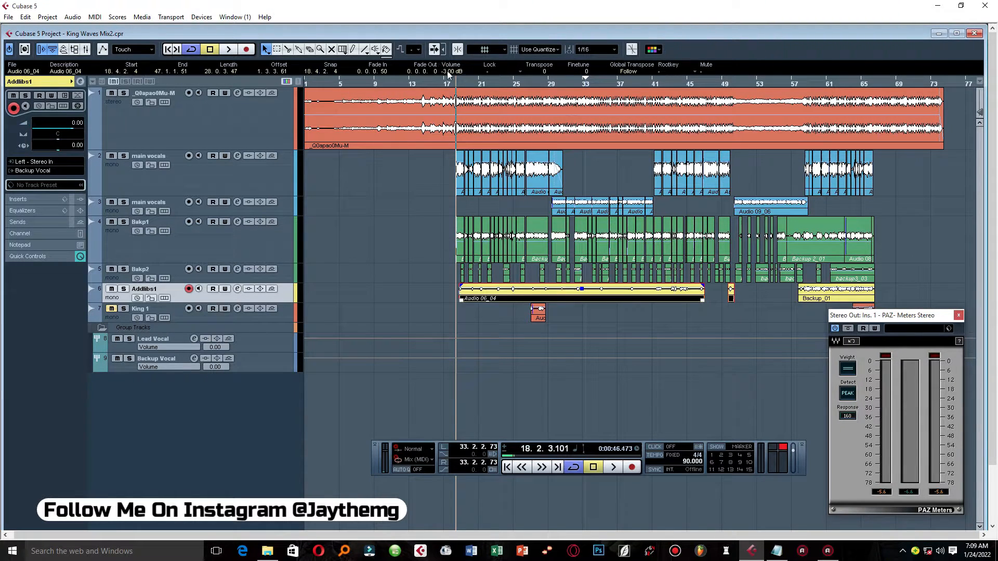
key(space)
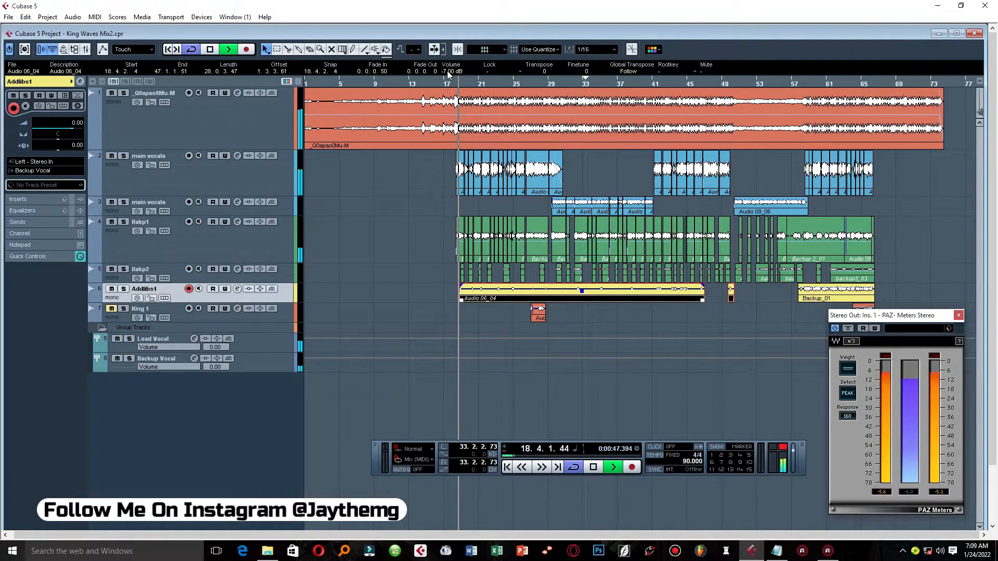
scroll(448, 72, down, 1)
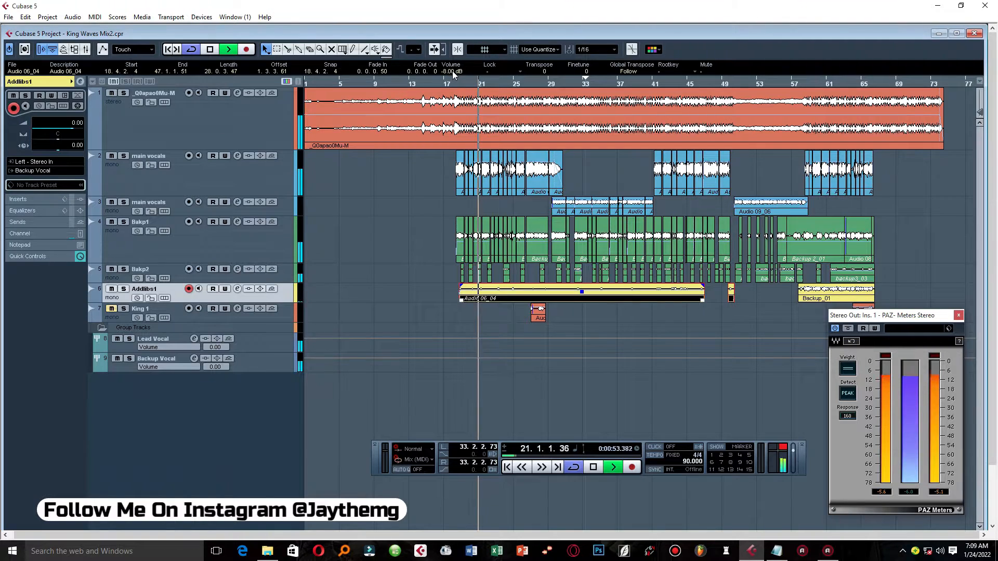
drag(913, 312, 890, 160)
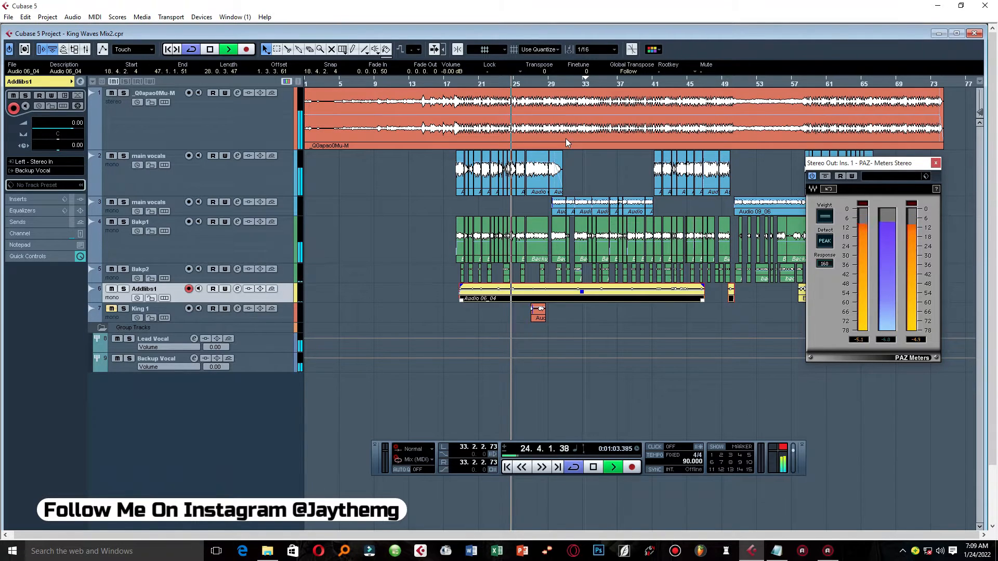
Unmute the King 1 track, select both of its clips and set their volume to -7 dB during playback
key(space)
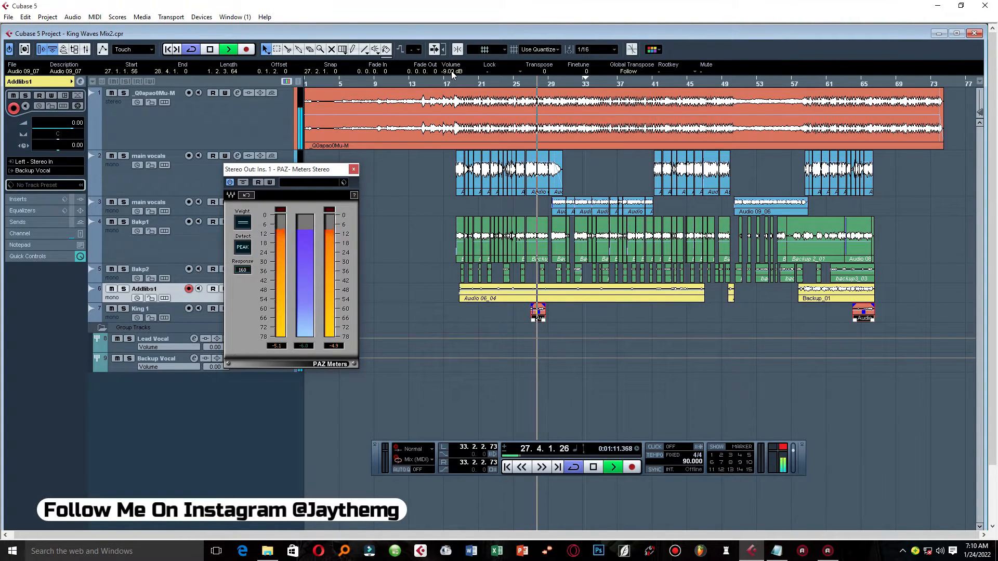
scroll(451, 71, up, 2)
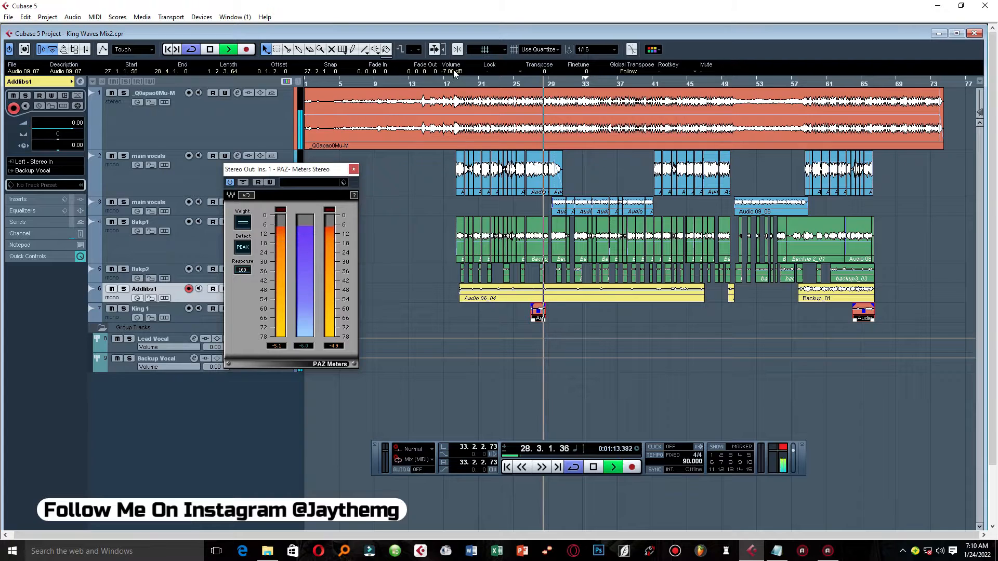
key(space)
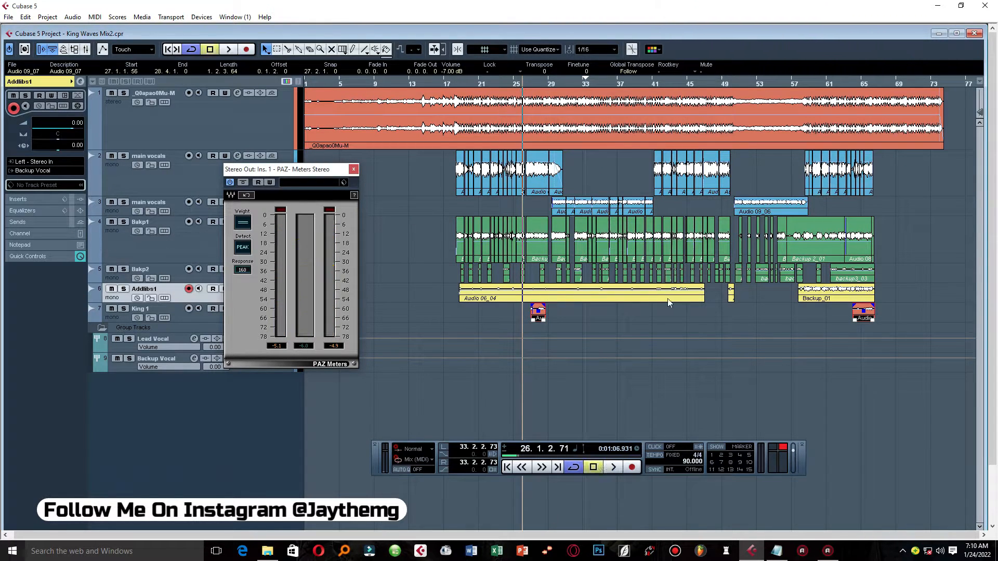
drag(276, 170, 806, 155)
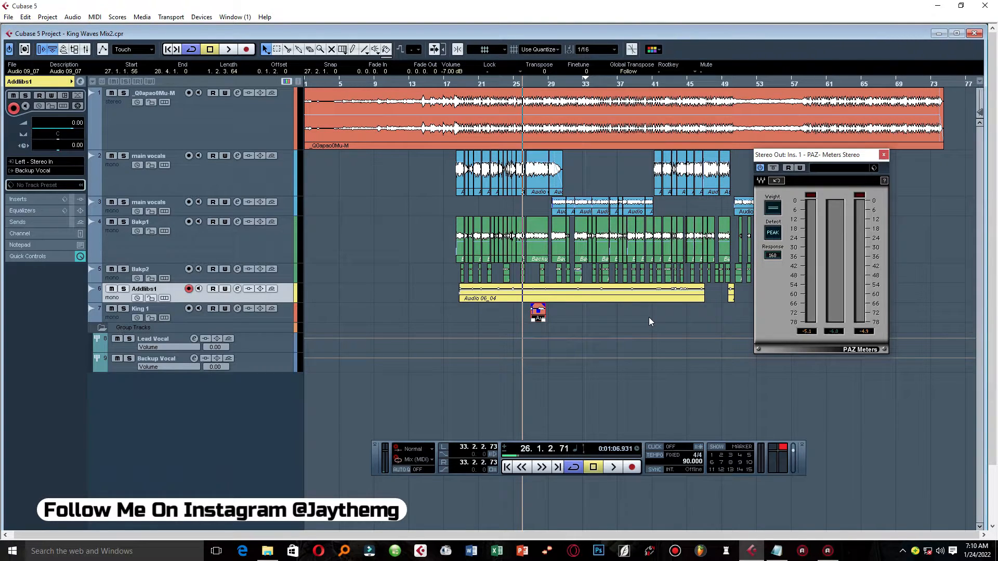
Return the playback cursor to the vocal entry at bar 18, inspect the mixer faders and select the instrumental clip
click(450, 123)
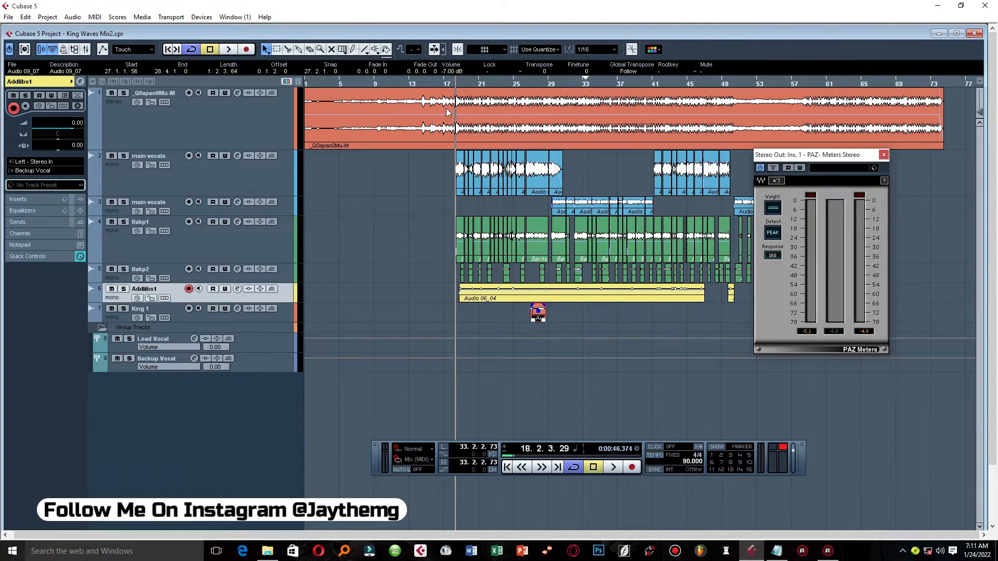
click(87, 49)
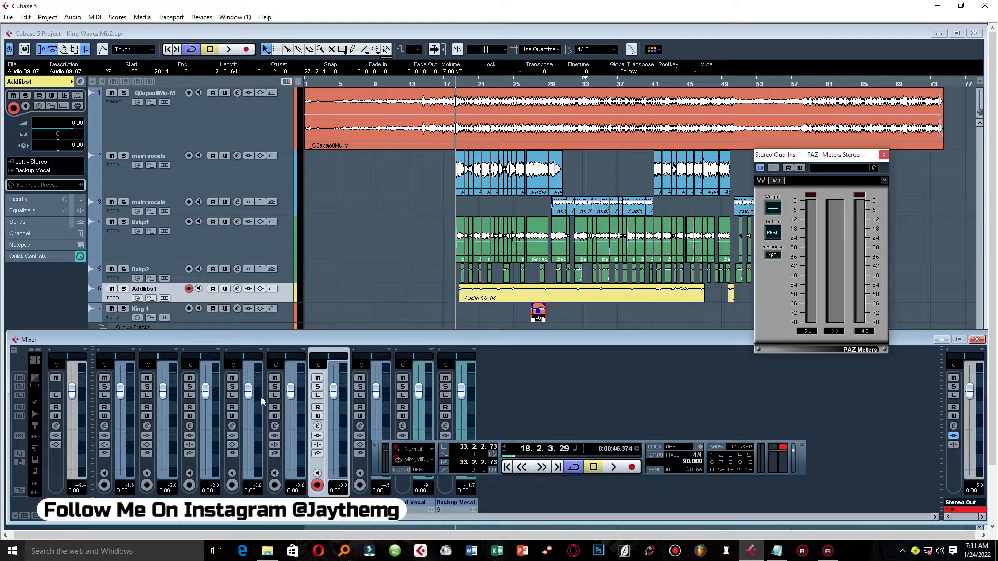
click(445, 120)
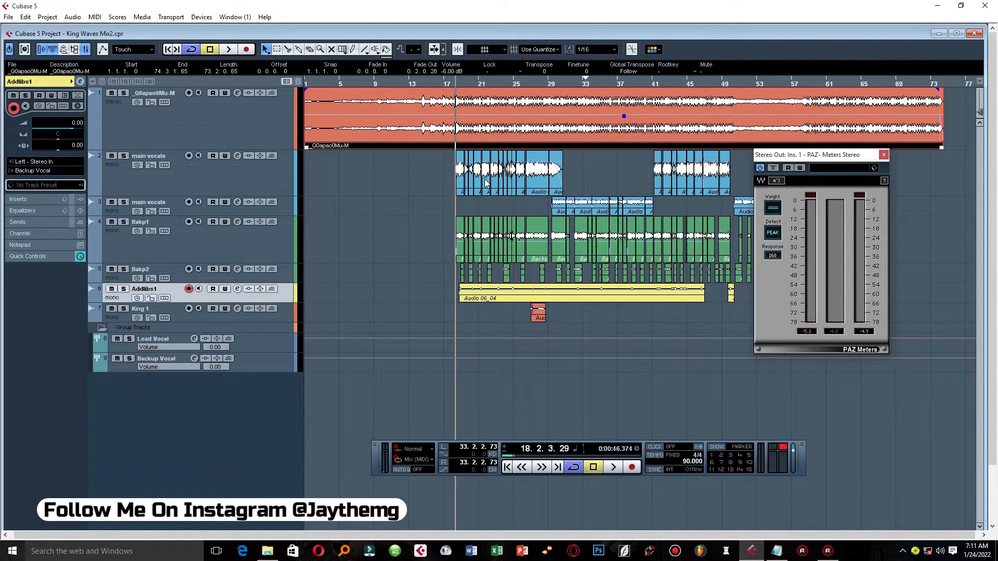
drag(828, 159, 832, 212)
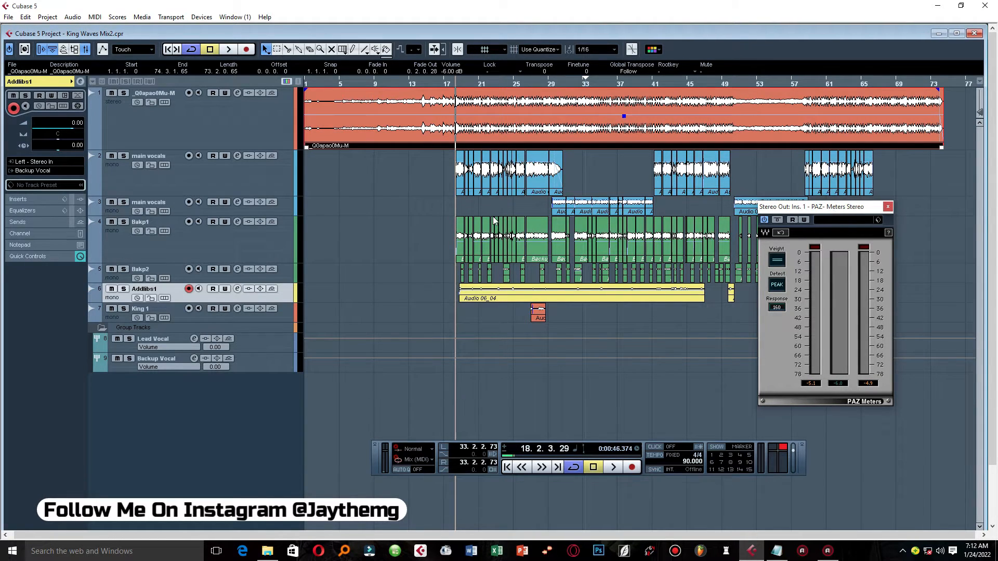
Switch to the Notepad mixing notes and review section 3 on vocal clarity with Waves plugins
key(alt+Tab)
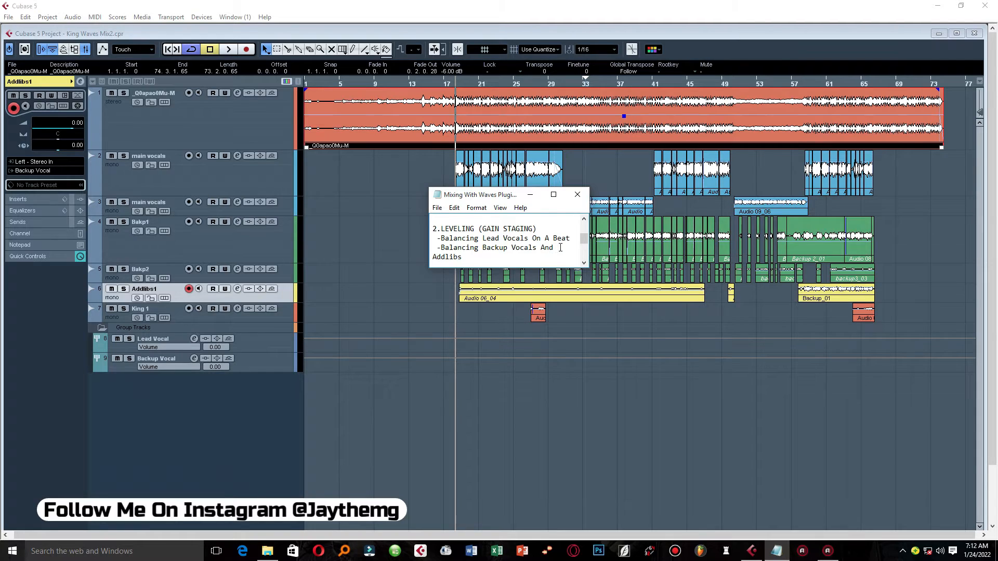
drag(584, 239, 587, 251)
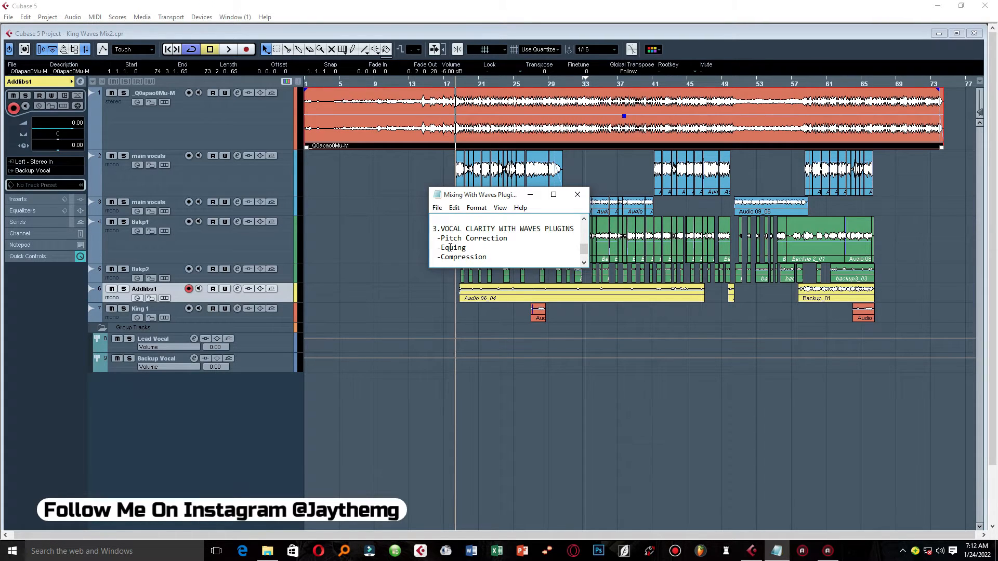
drag(584, 247, 585, 251)
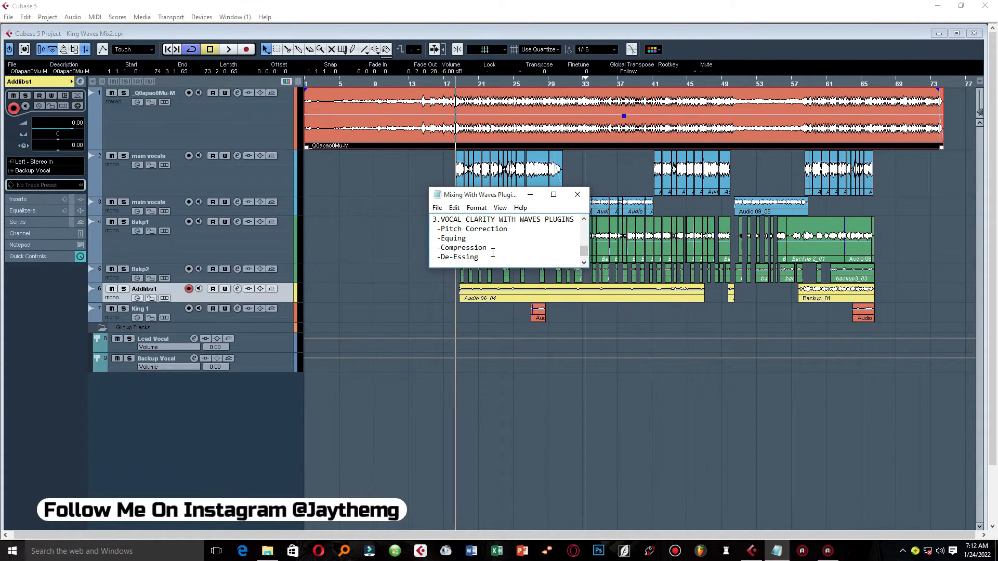
drag(503, 196, 547, 238)
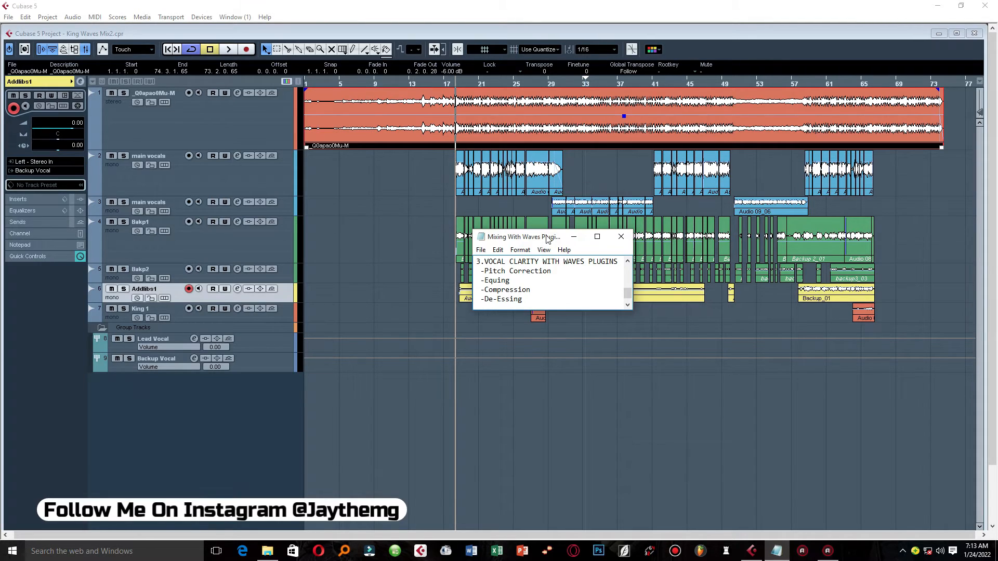